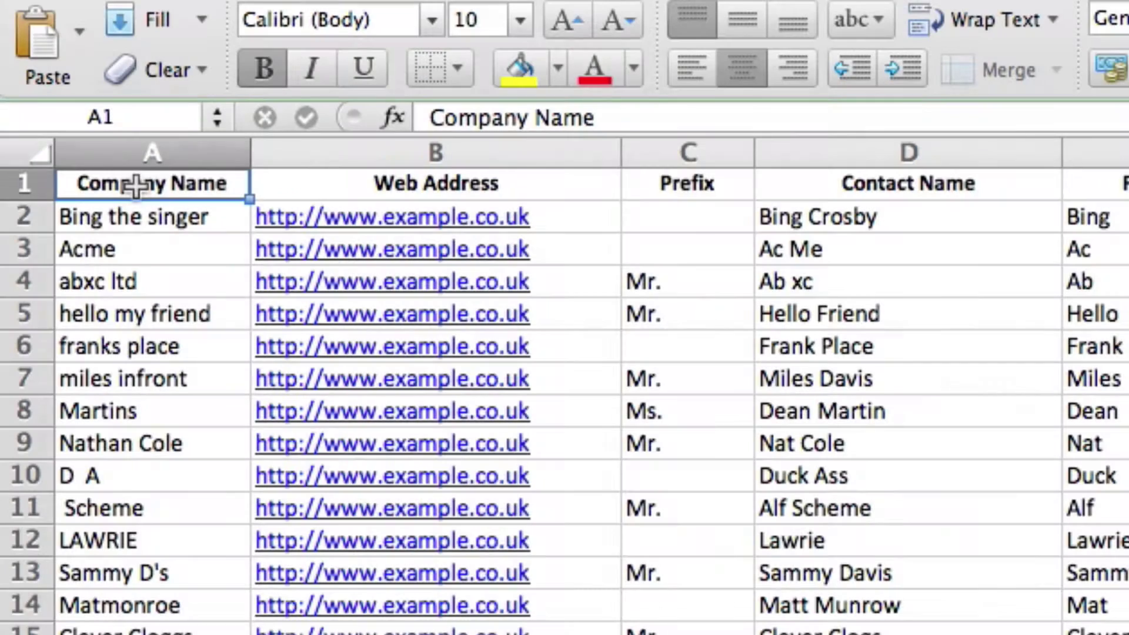
# Delete column A (Company Name), leaving First Name, Last Name, Mobile Number and Email
pyautogui.click(187, 154)
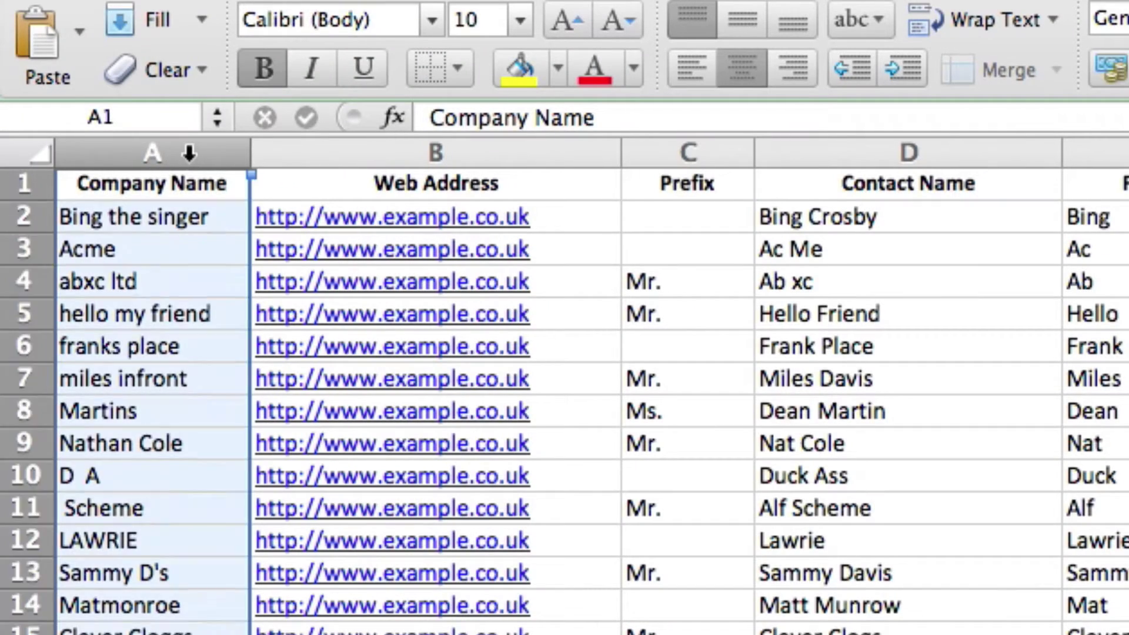
pyautogui.rightClick(188, 153)
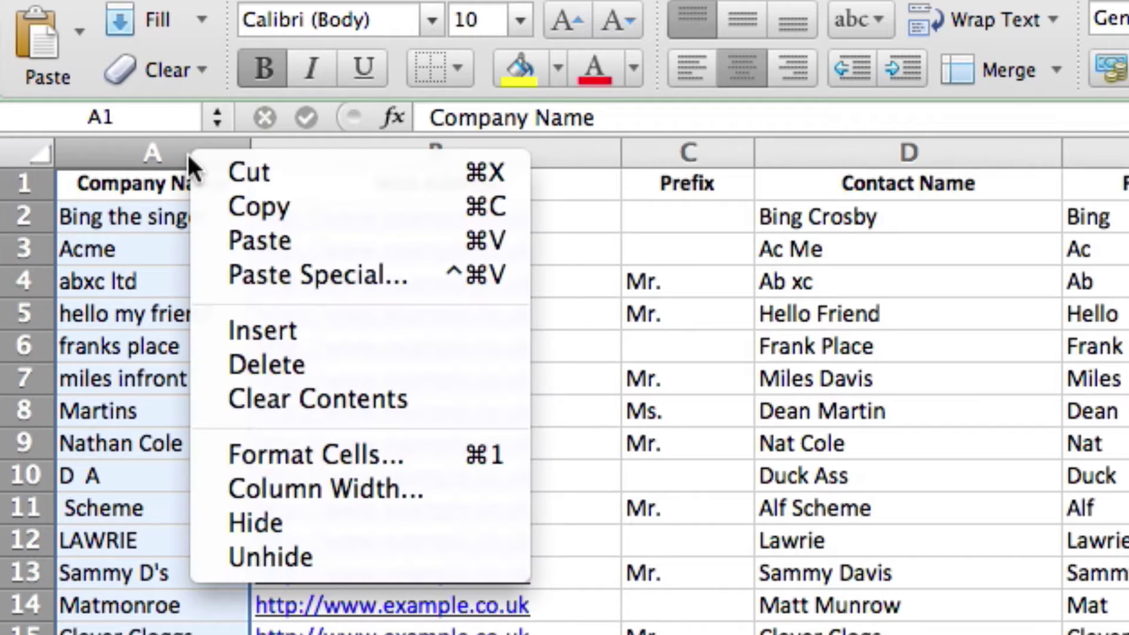
pyautogui.click(333, 369)
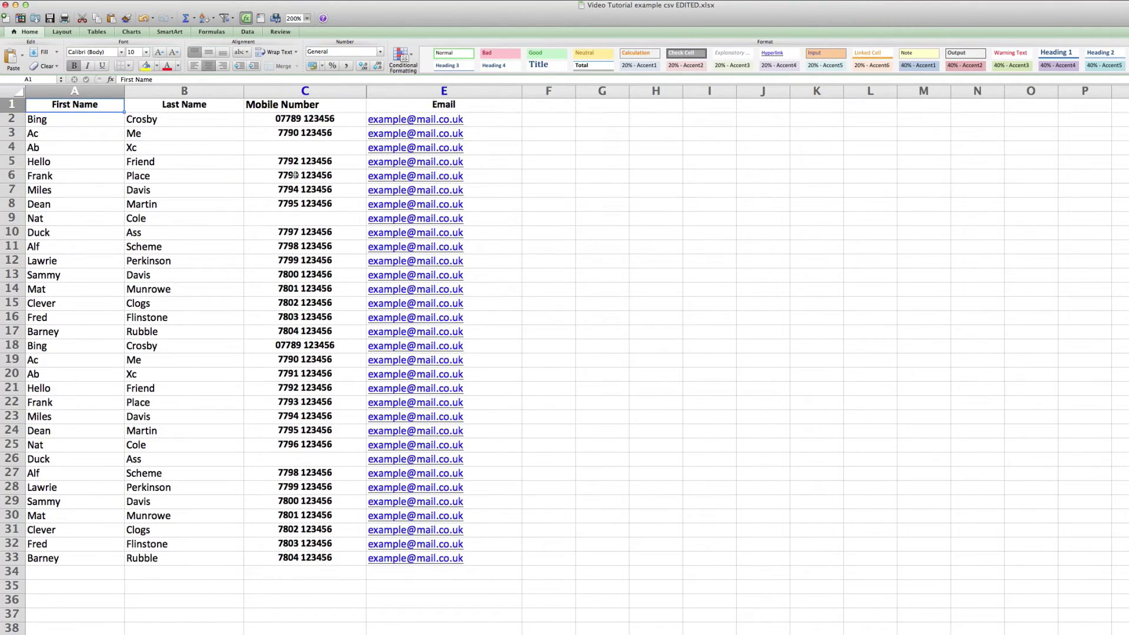
pyautogui.click(293, 148)
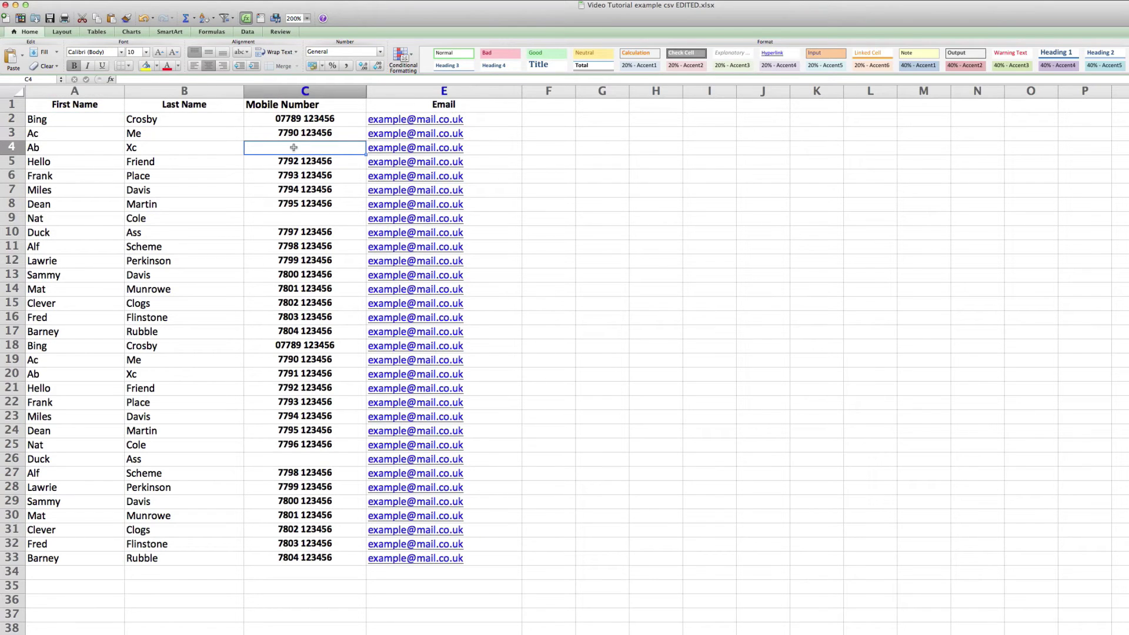
pyautogui.doubleClick(294, 148)
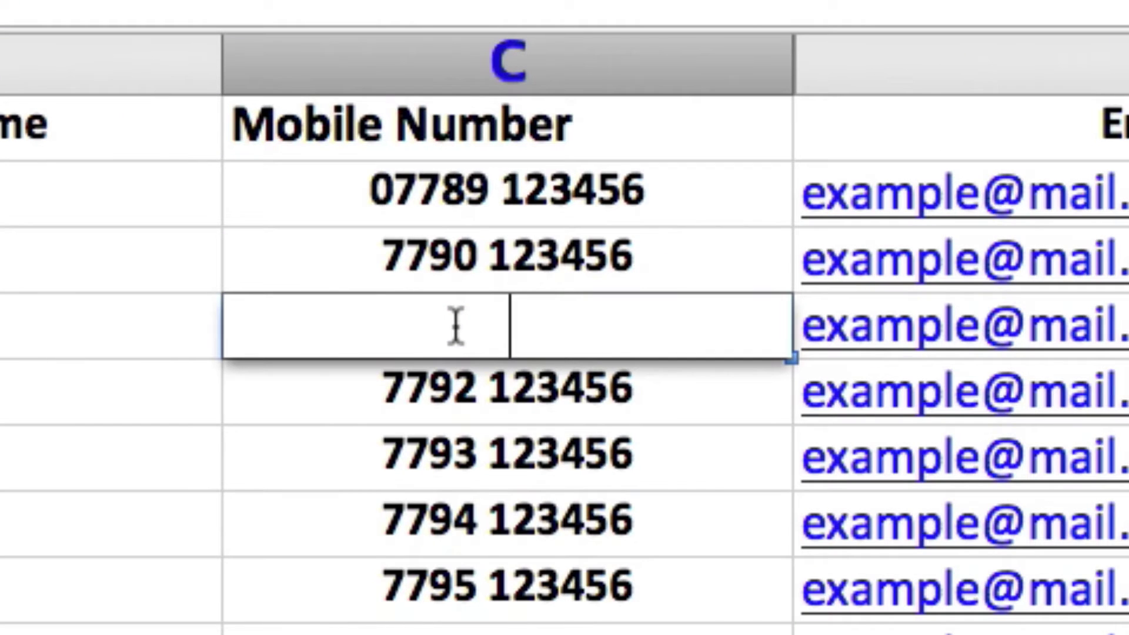
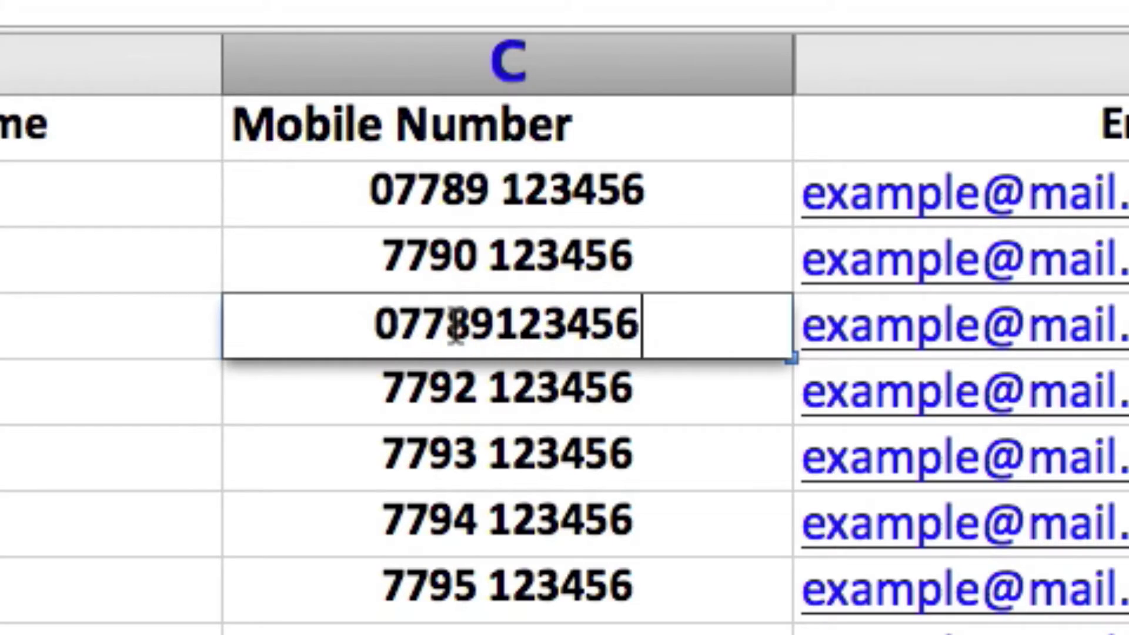
pyautogui.press('Return')
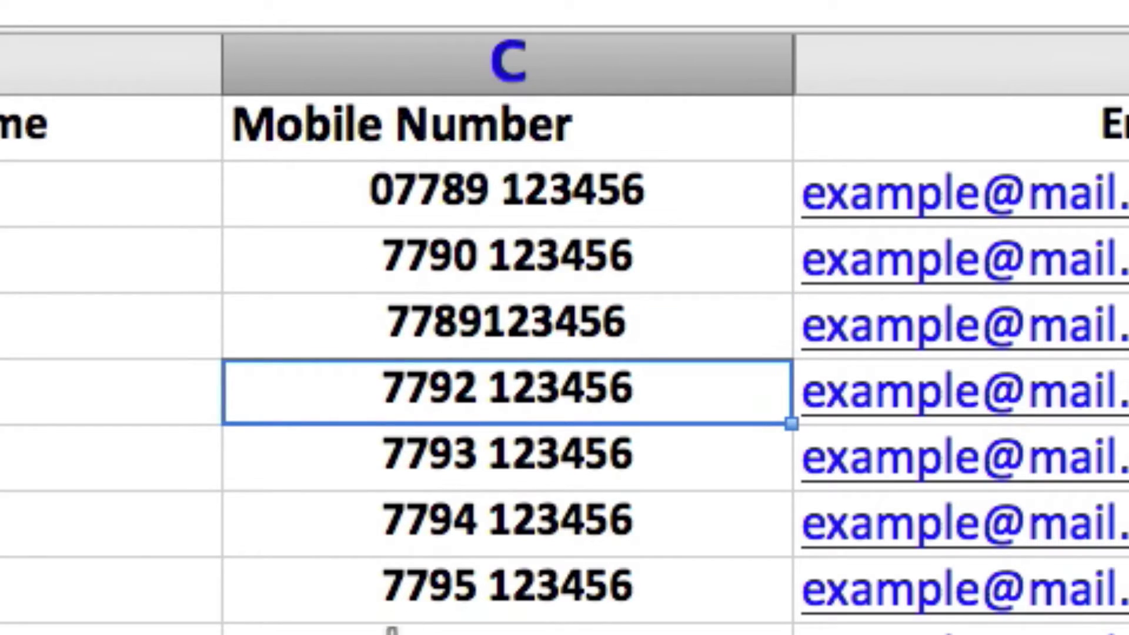
pyautogui.click(391, 629)
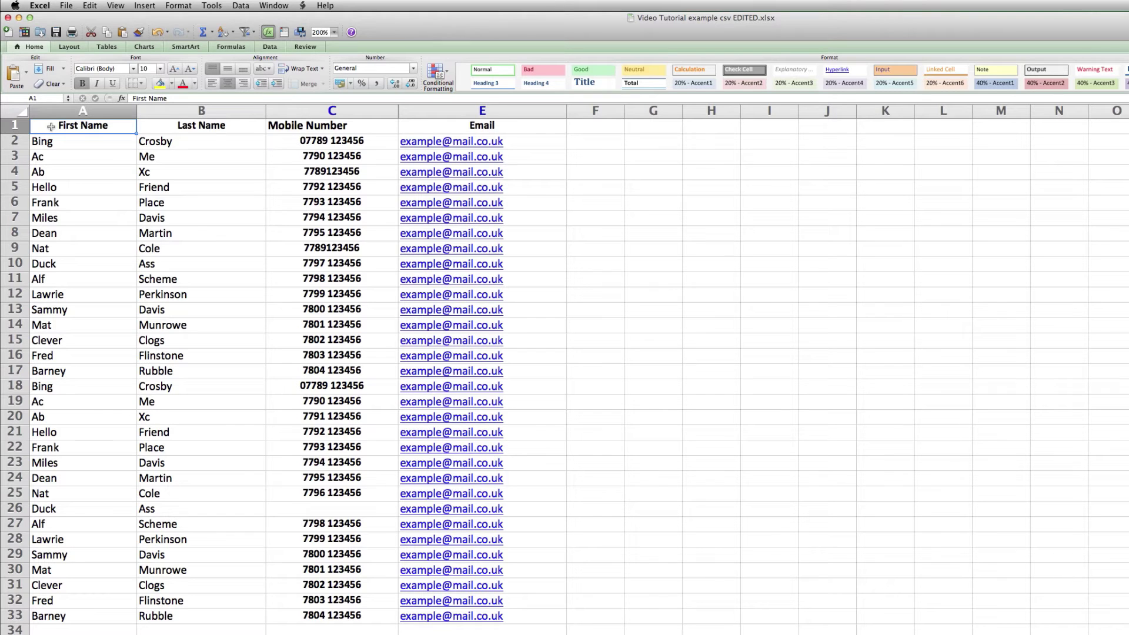
# Replace all ( and ) brackets in the Mobile Number column with nothing
pyautogui.click(352, 110)
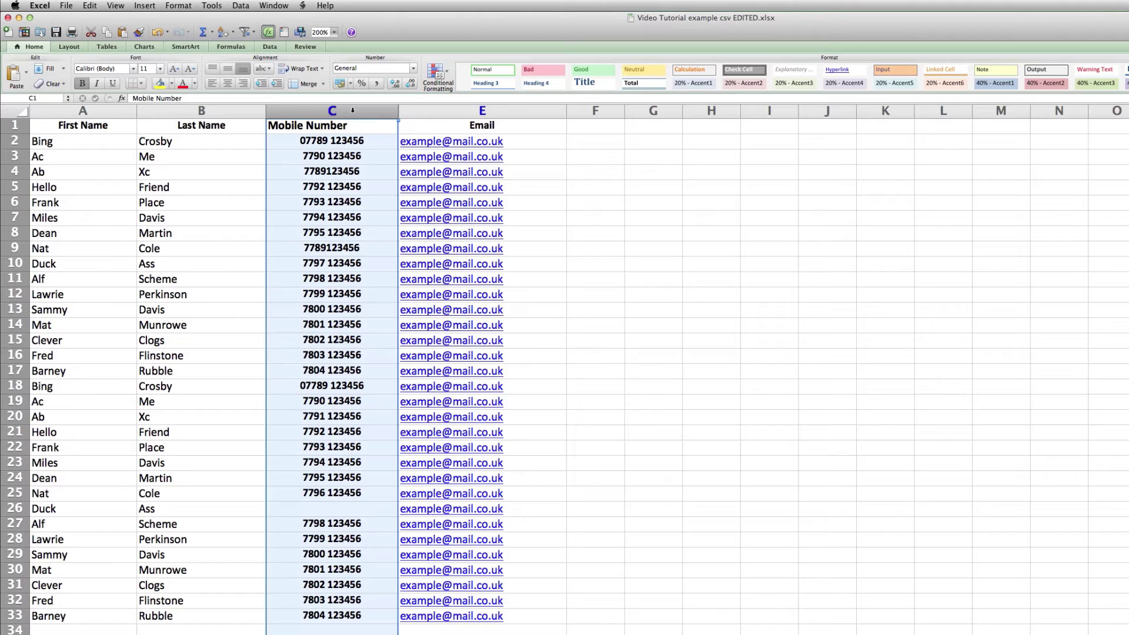
pyautogui.click(89, 5)
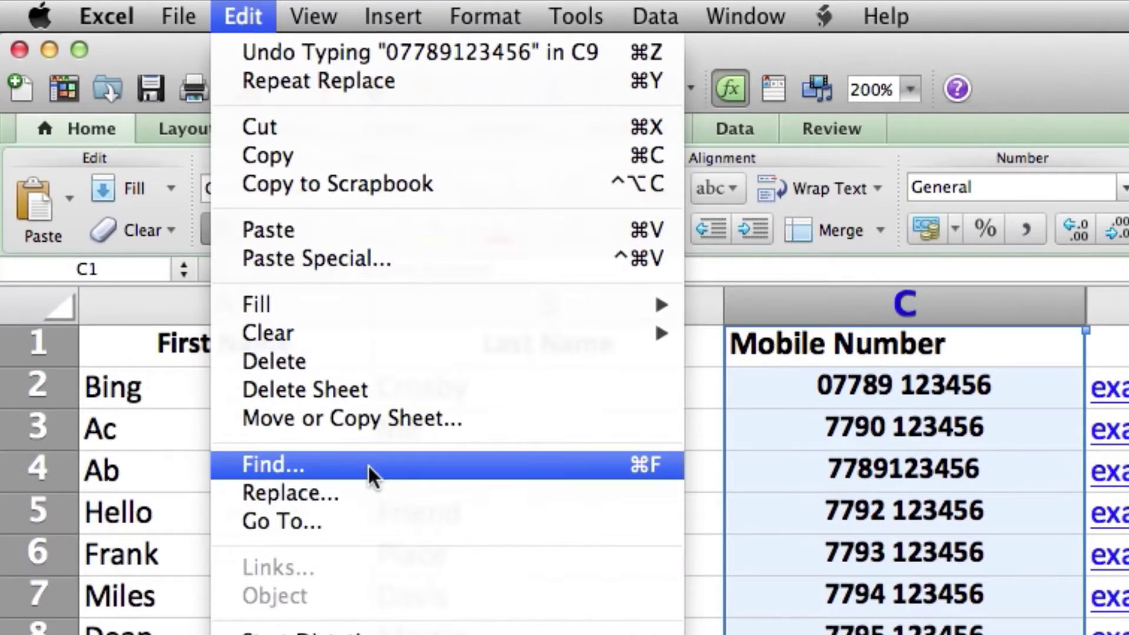
pyautogui.click(369, 464)
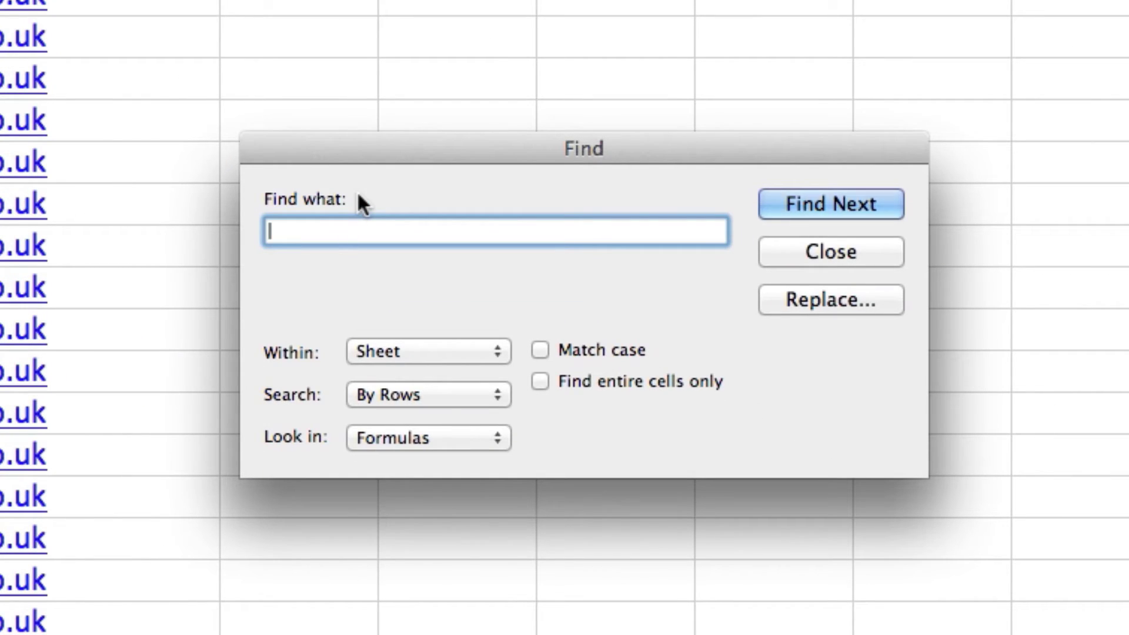
pyautogui.write('(')
pyautogui.click(815, 296)
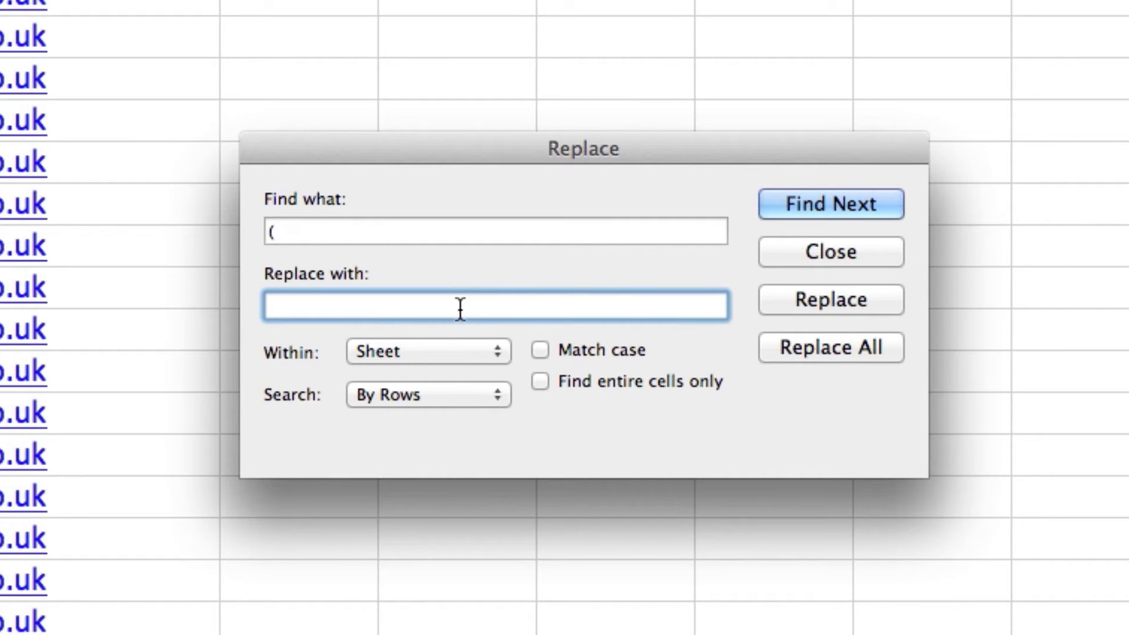
pyautogui.click(836, 352)
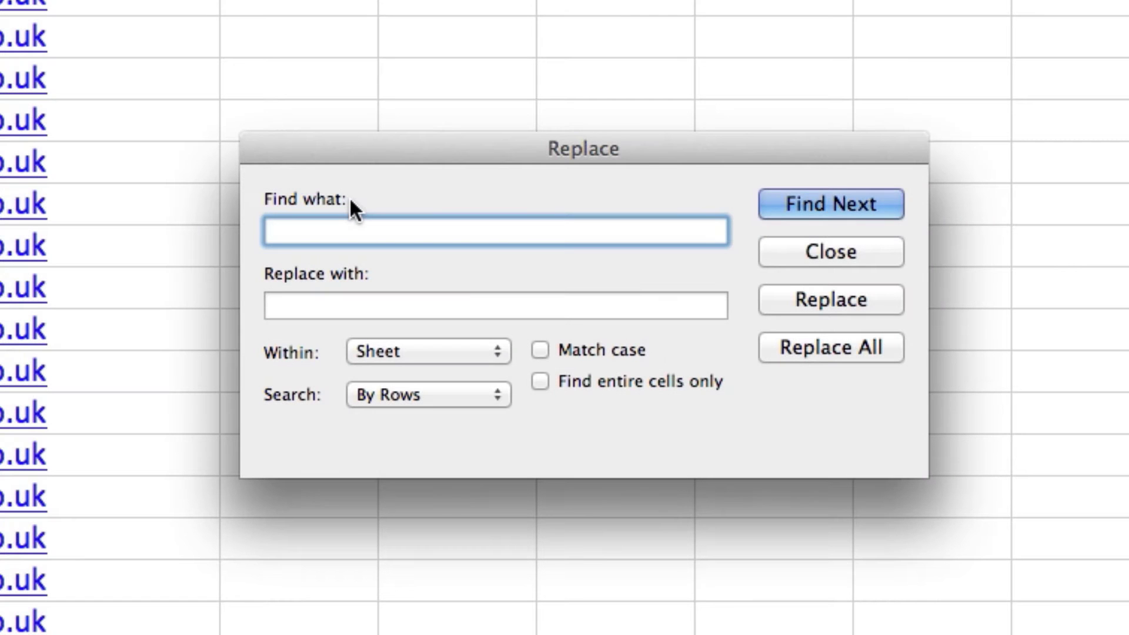
pyautogui.write(')')
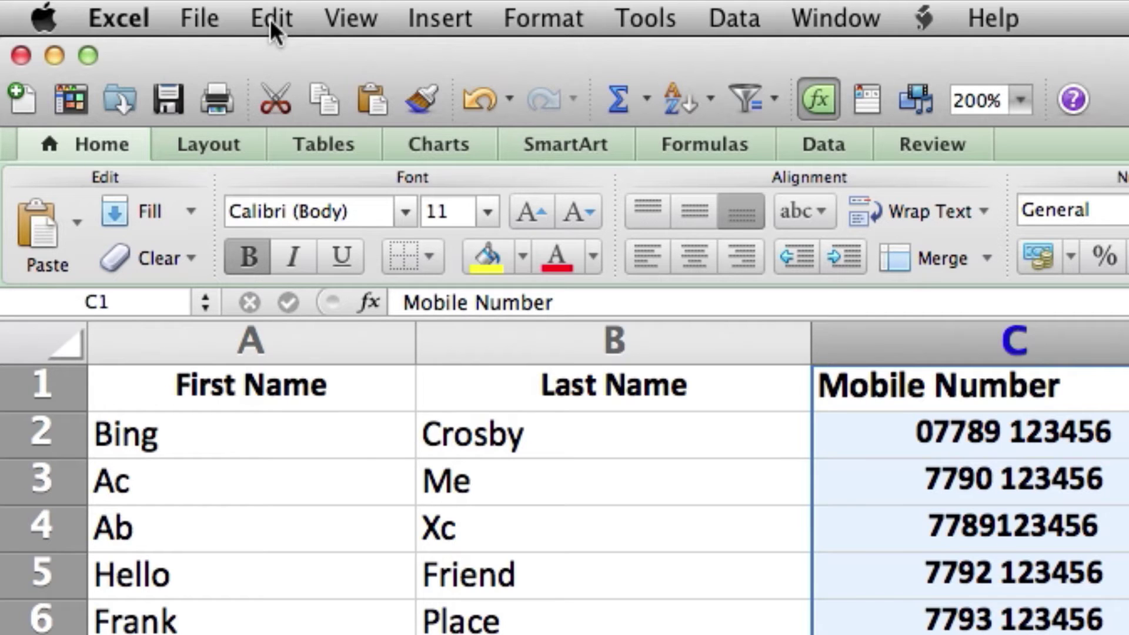
# Replace every space in the mobile numbers with nothing, making 30 replacements
pyautogui.click(271, 19)
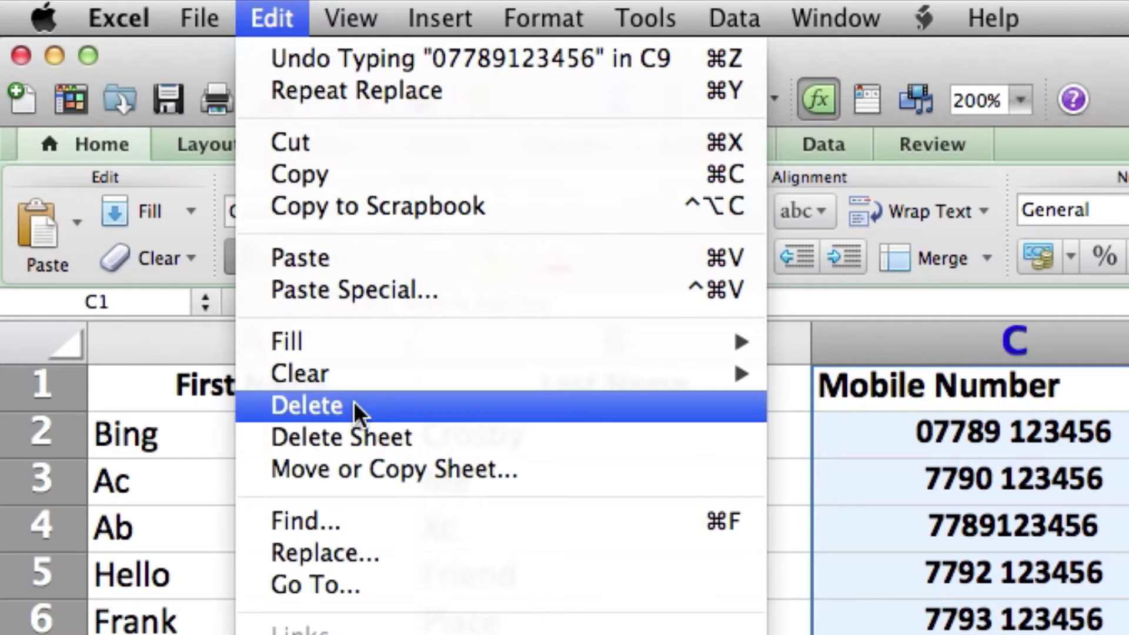
pyautogui.click(377, 521)
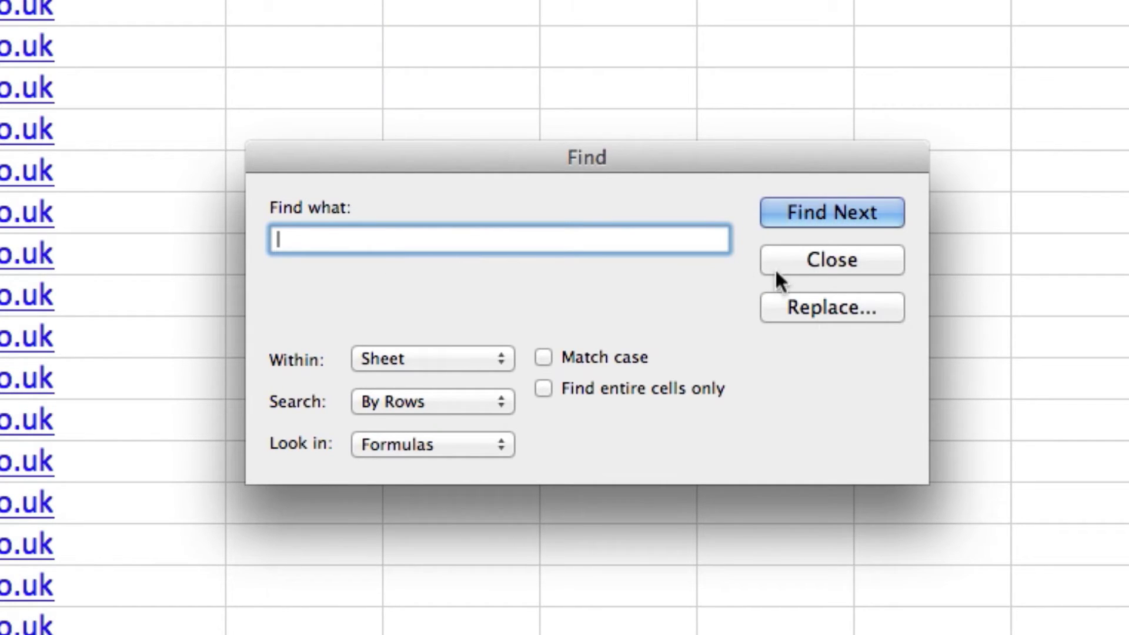
pyautogui.click(816, 307)
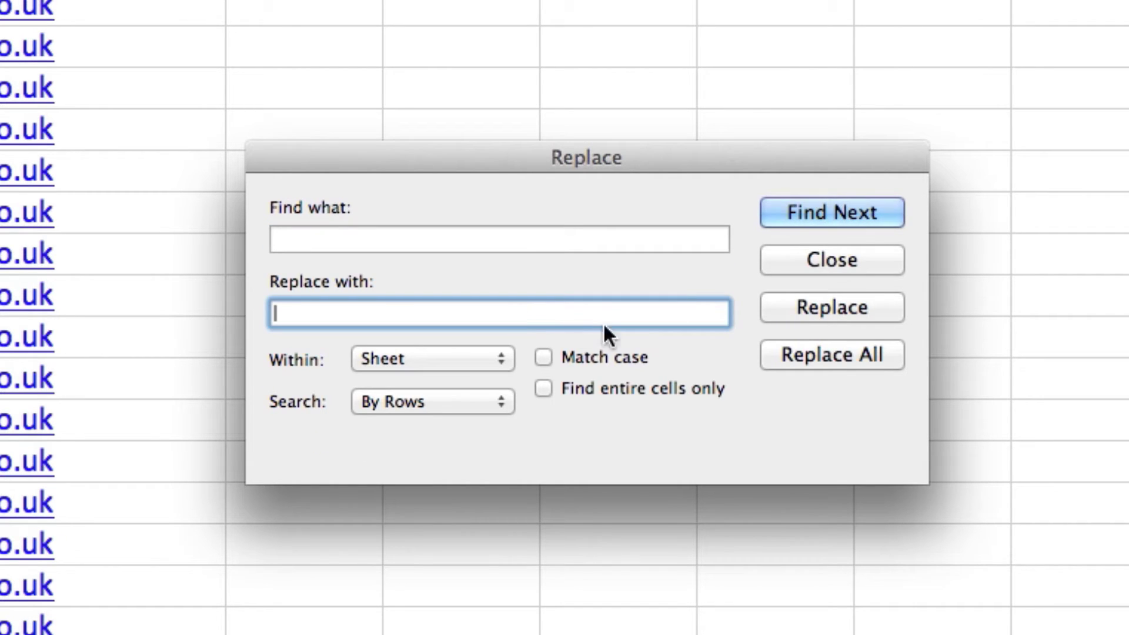
pyautogui.click(840, 353)
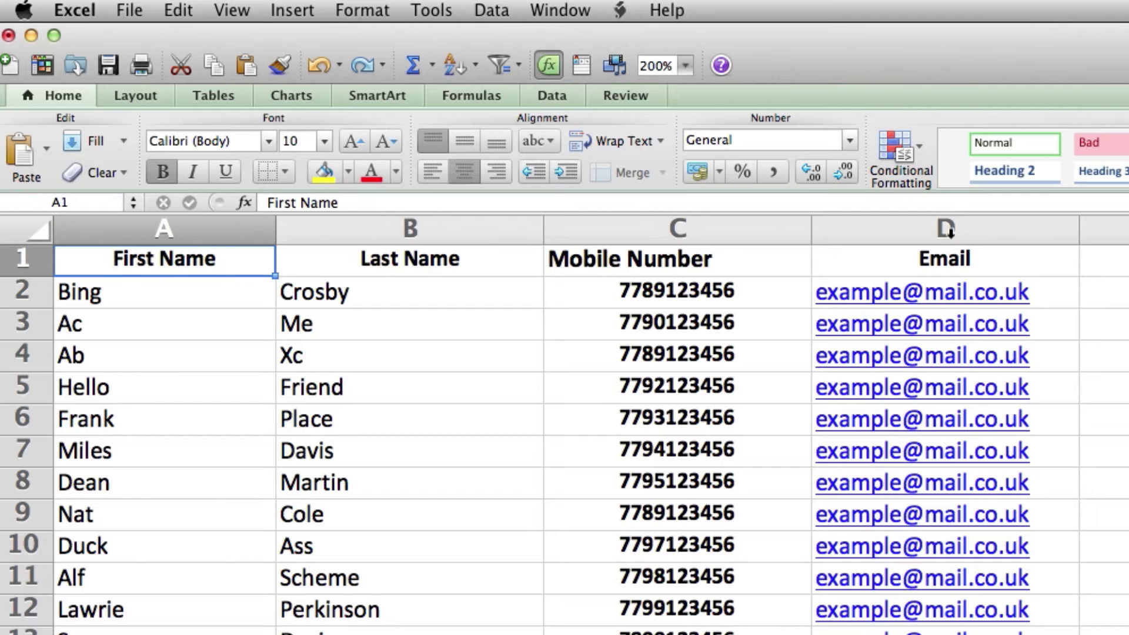
# Insert a blank column before the Email column
pyautogui.rightClick(981, 234)
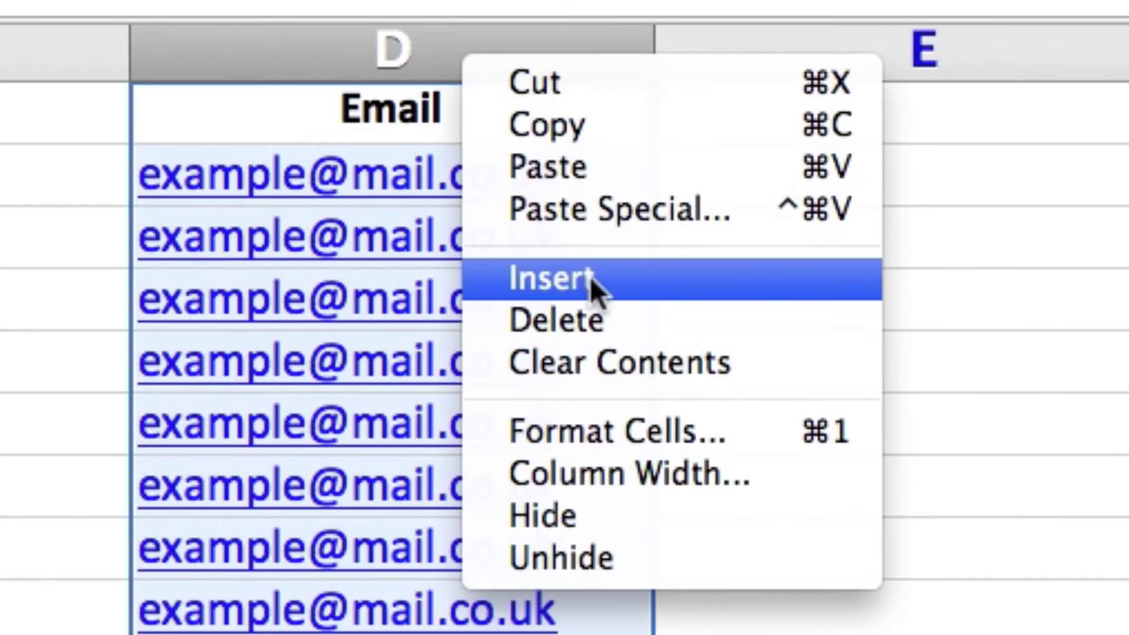
pyautogui.click(1045, 346)
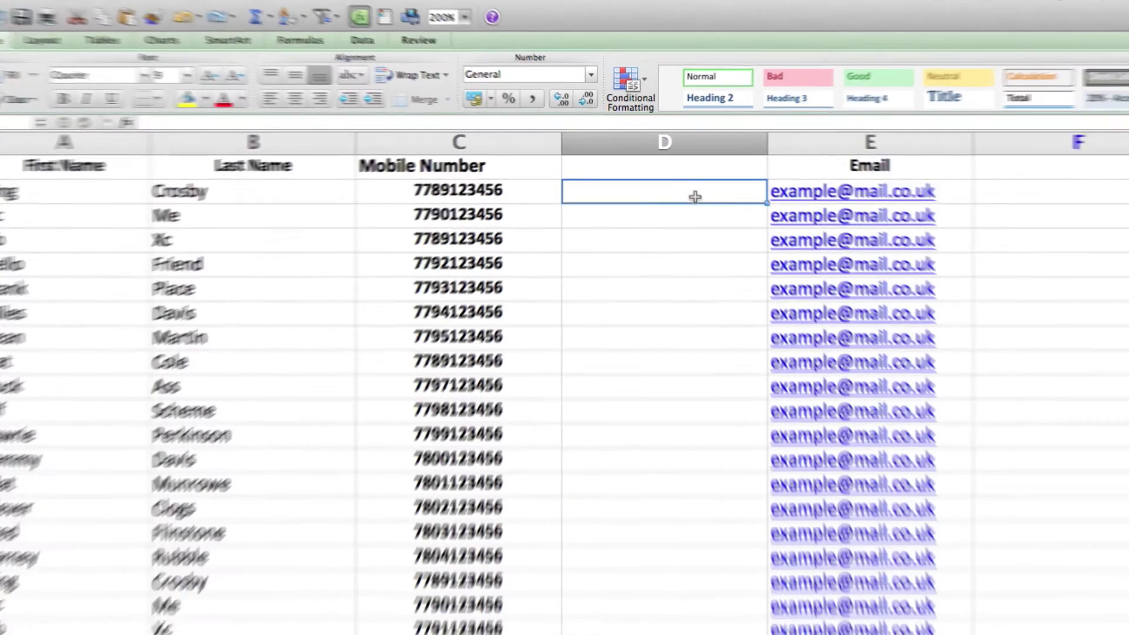
# Paste the IF/LEN +44 conversion formula into D2 and fill it down column D
pyautogui.rightClick(690, 193)
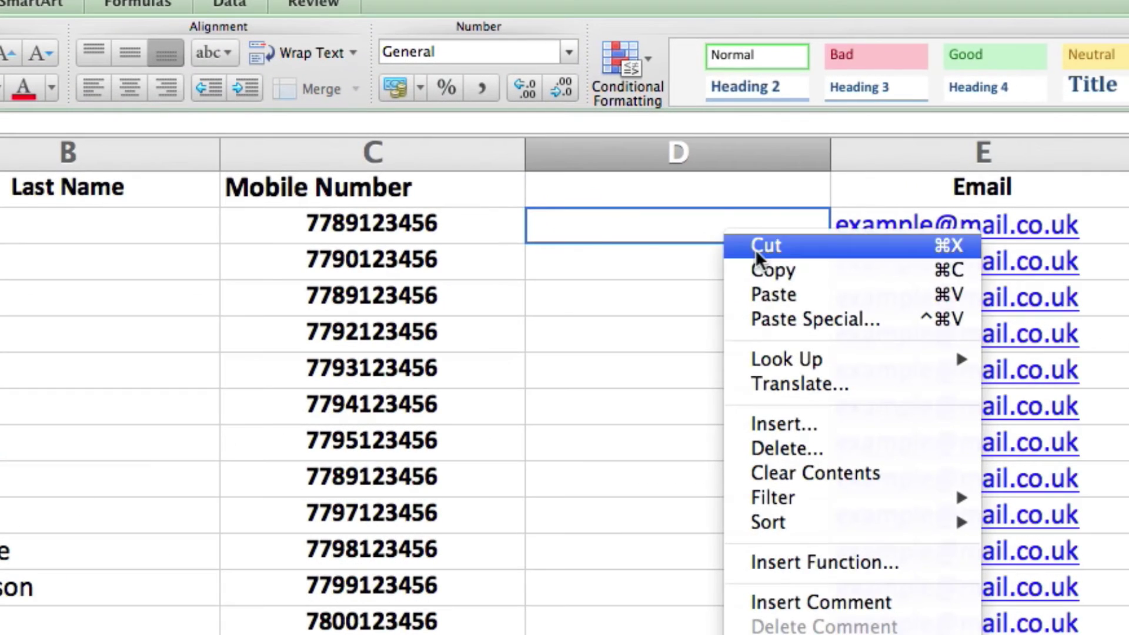
pyautogui.click(823, 294)
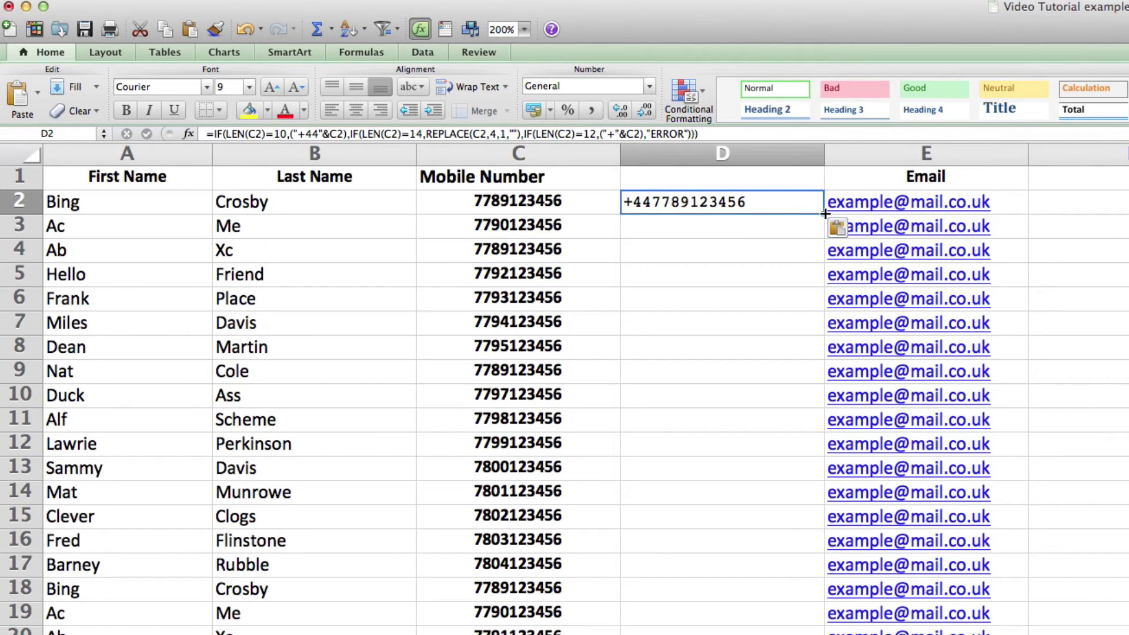
pyautogui.moveTo(825, 213); pyautogui.dragTo(818, 594)
pyautogui.moveTo(818, 541); pyautogui.dragTo(818, 634)
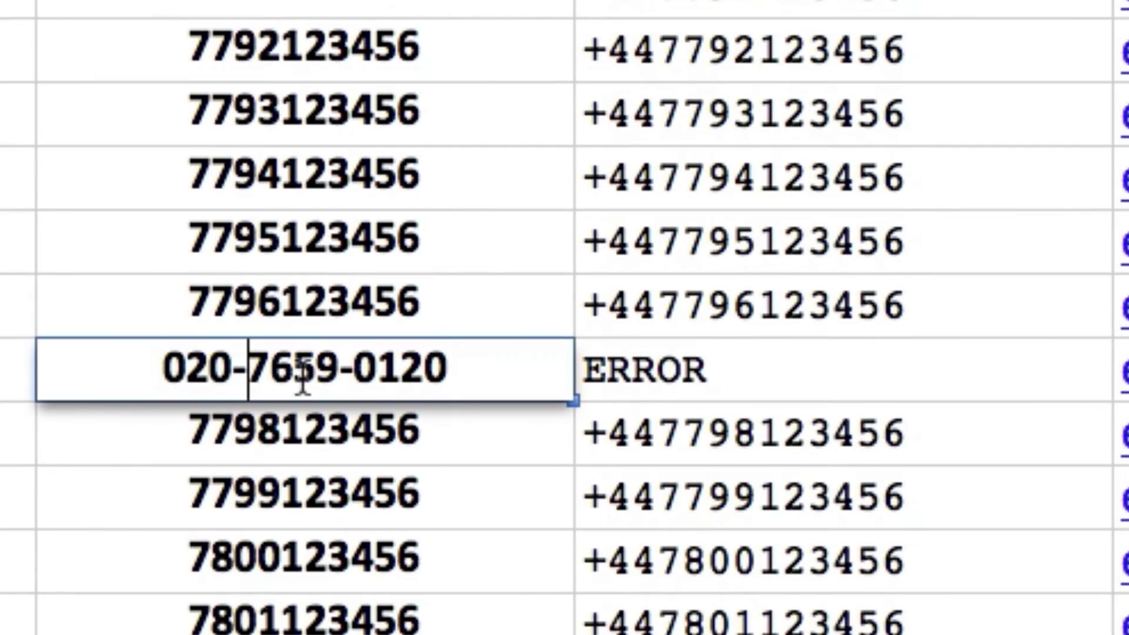
pyautogui.click(335, 374)
pyautogui.press('BackSpace')
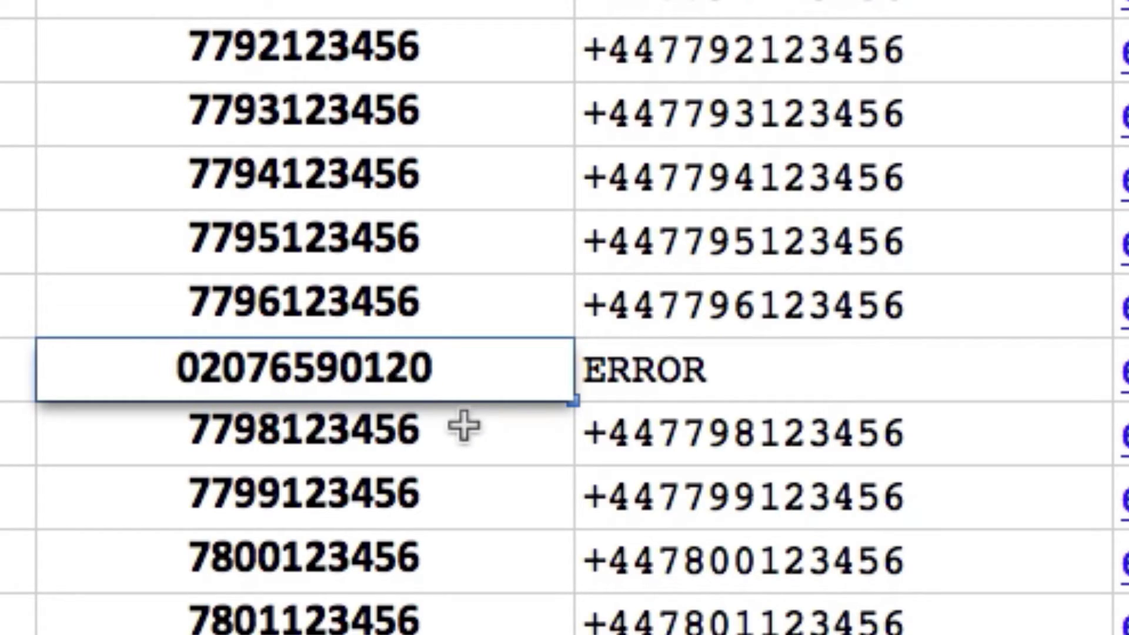
pyautogui.press('Return')
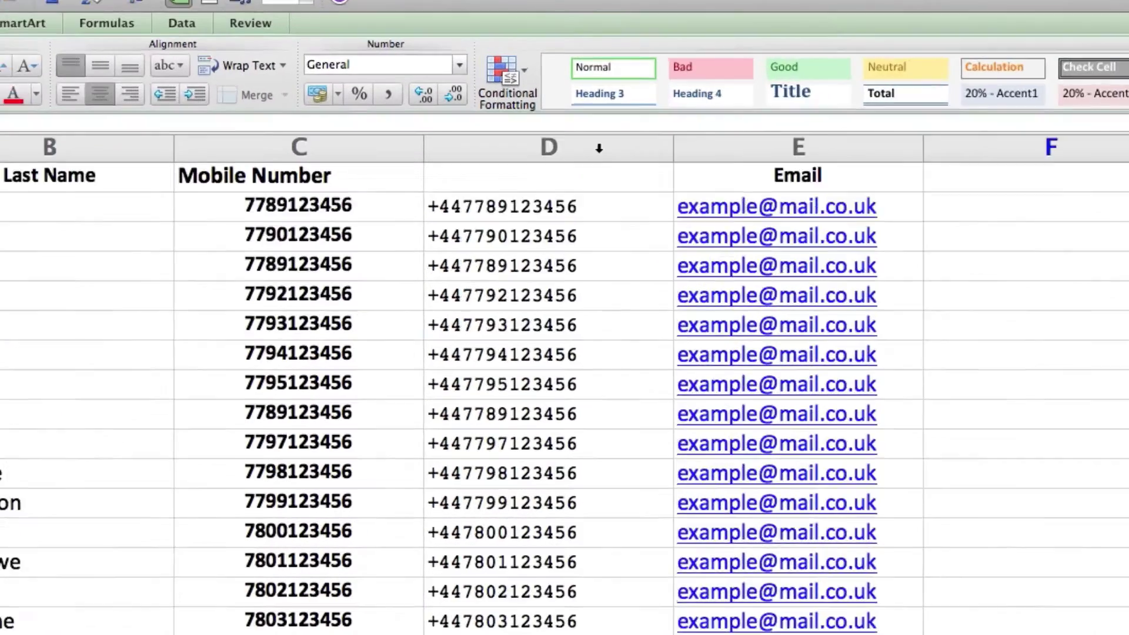
# Copy column D and paste it back over itself as values only
pyautogui.click(521, 107)
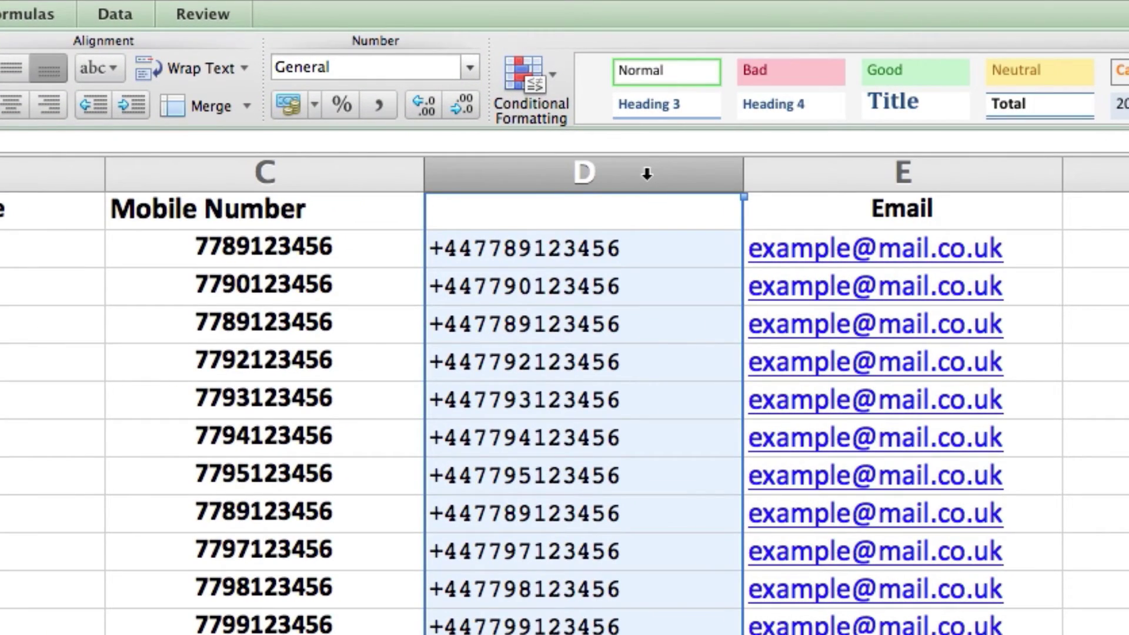
pyautogui.rightClick(647, 174)
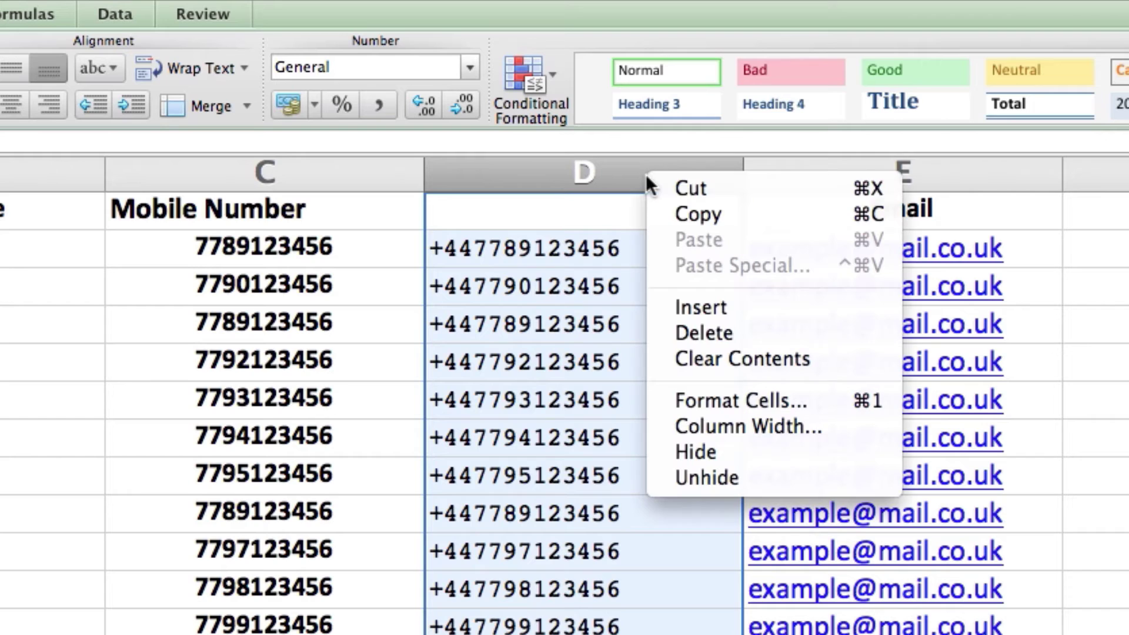
pyautogui.click(746, 219)
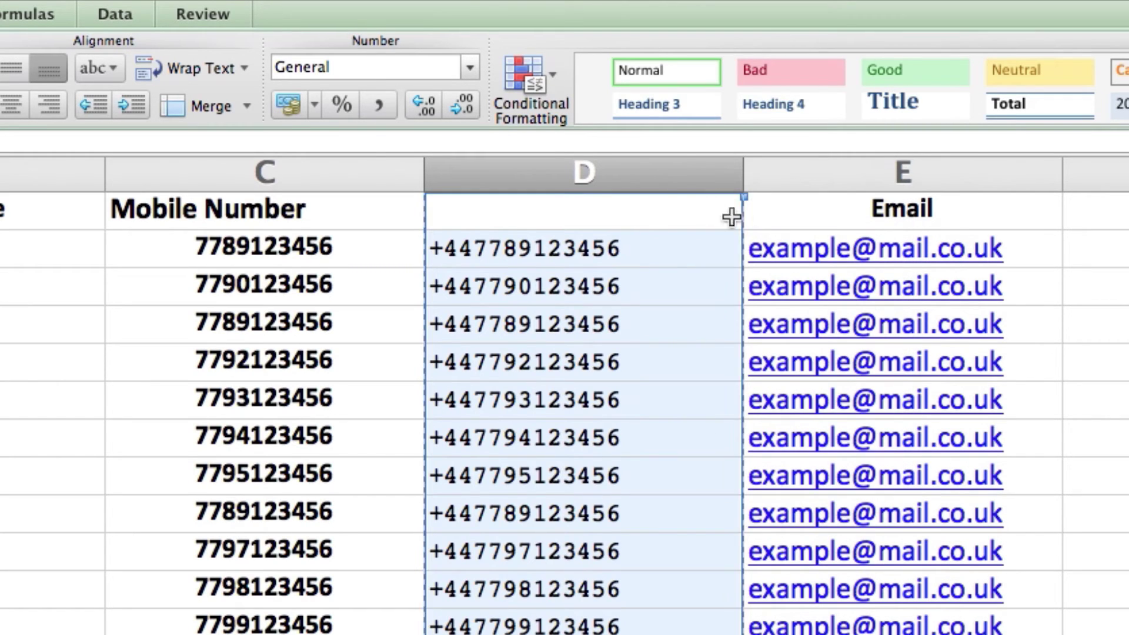
pyautogui.rightClick(640, 171)
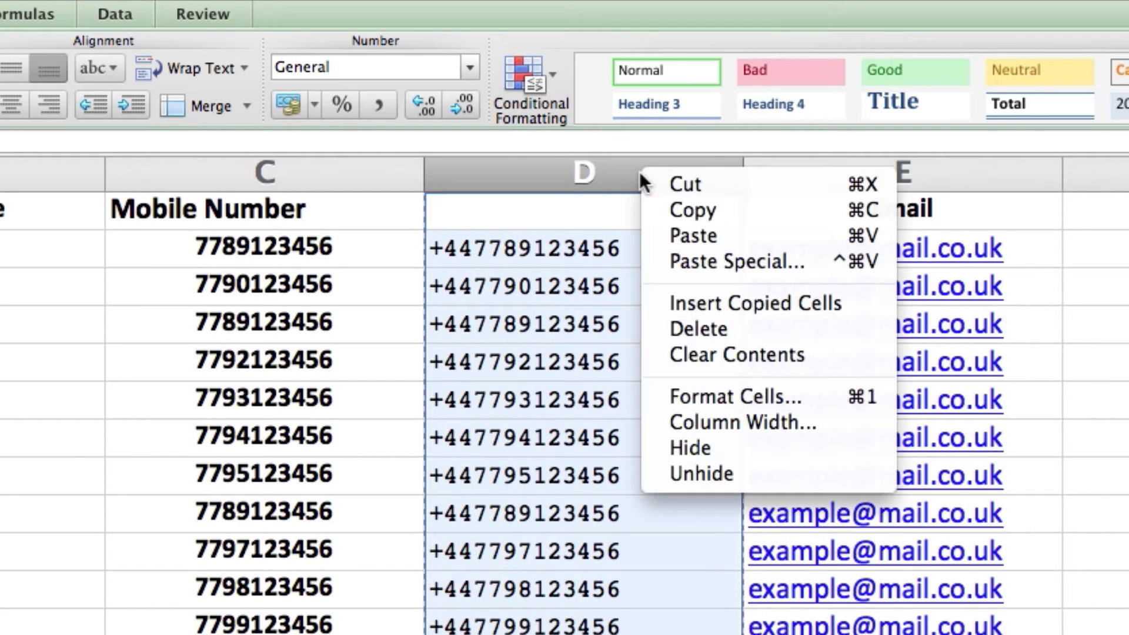
pyautogui.click(781, 257)
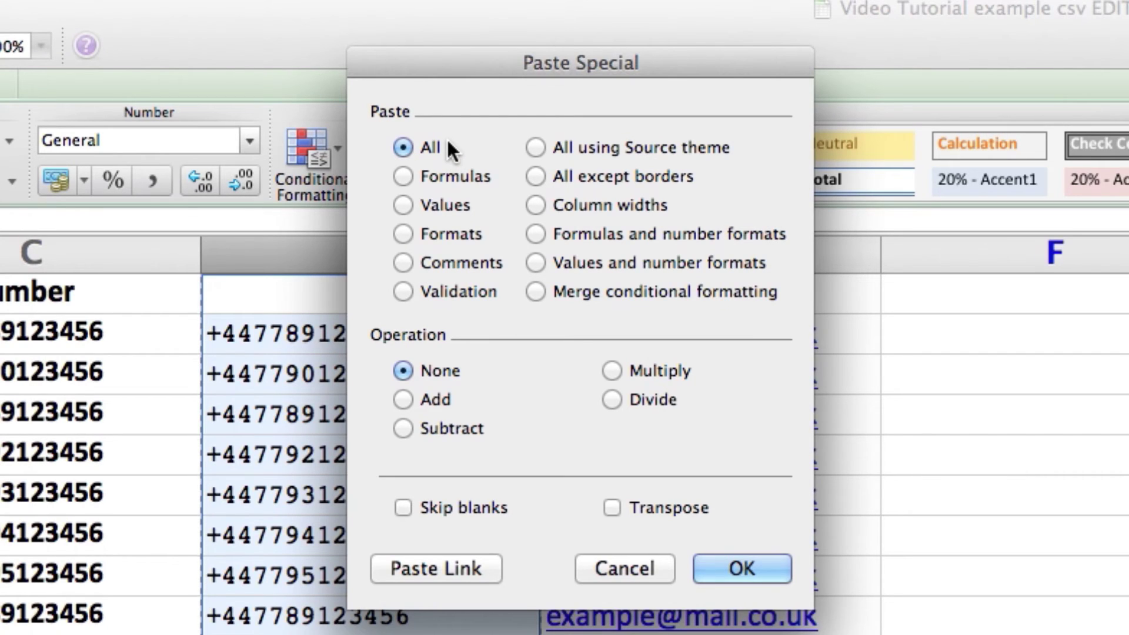
pyautogui.click(402, 205)
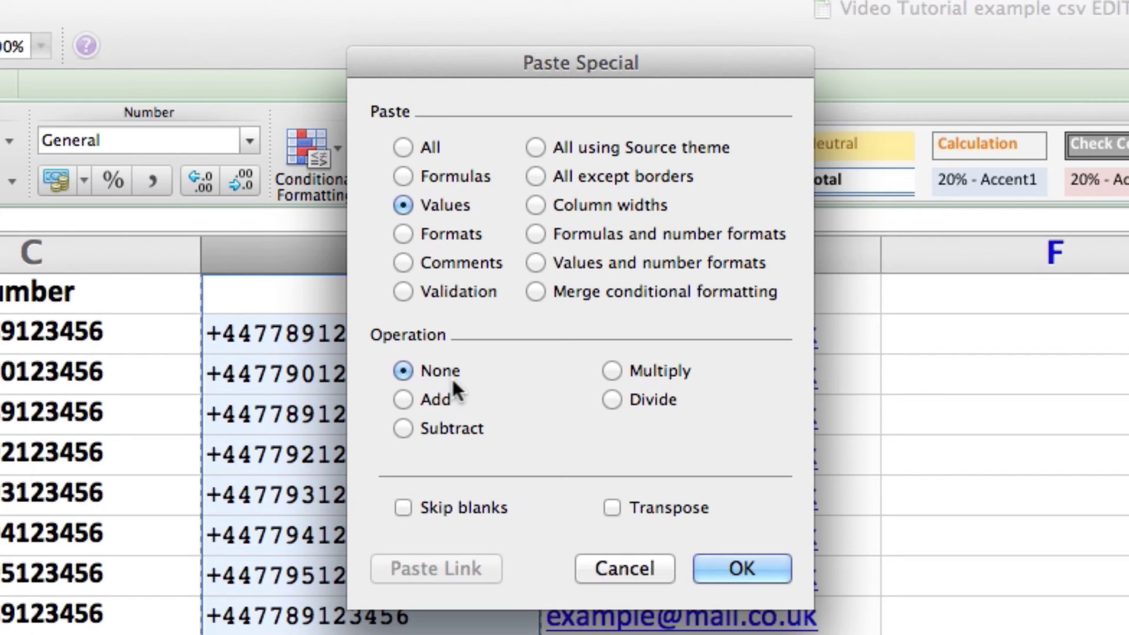
pyautogui.click(766, 568)
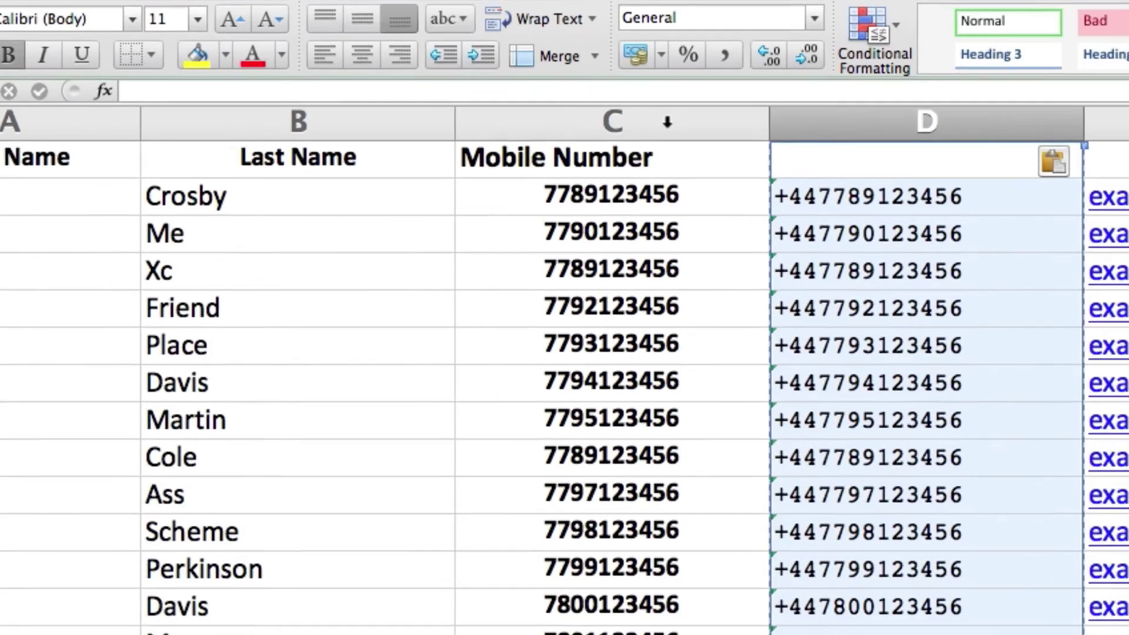
# Delete the original Mobile Number column and head the +44 column 'Mobile Phone'
pyautogui.rightClick(568, 152)
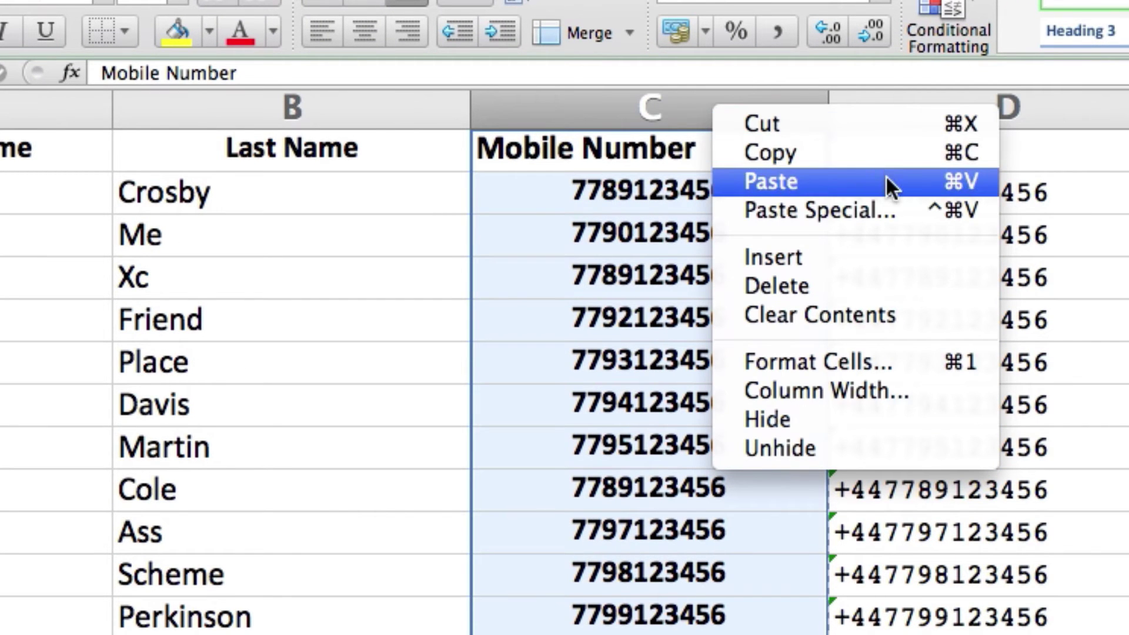
pyautogui.click(874, 288)
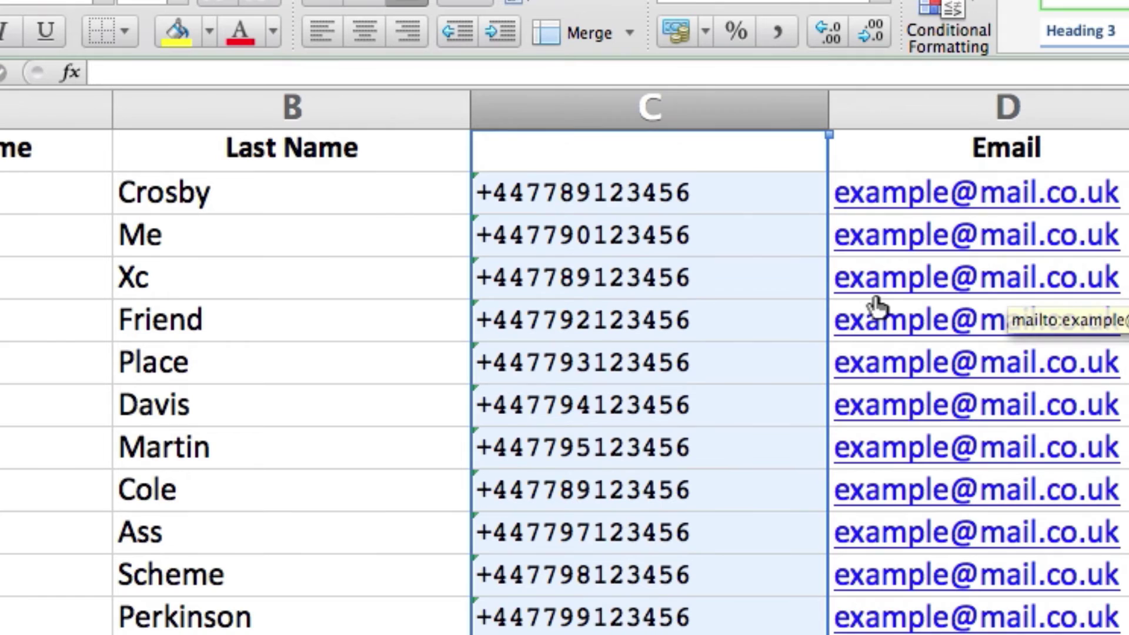
pyautogui.doubleClick(599, 158)
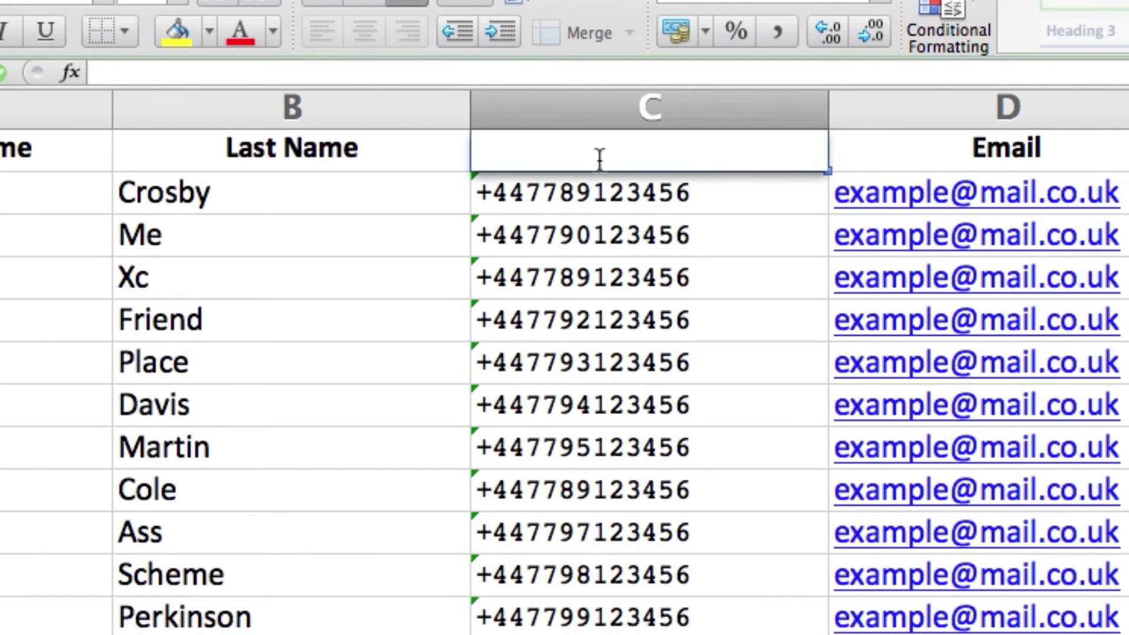
pyautogui.write('Mobile Pho')
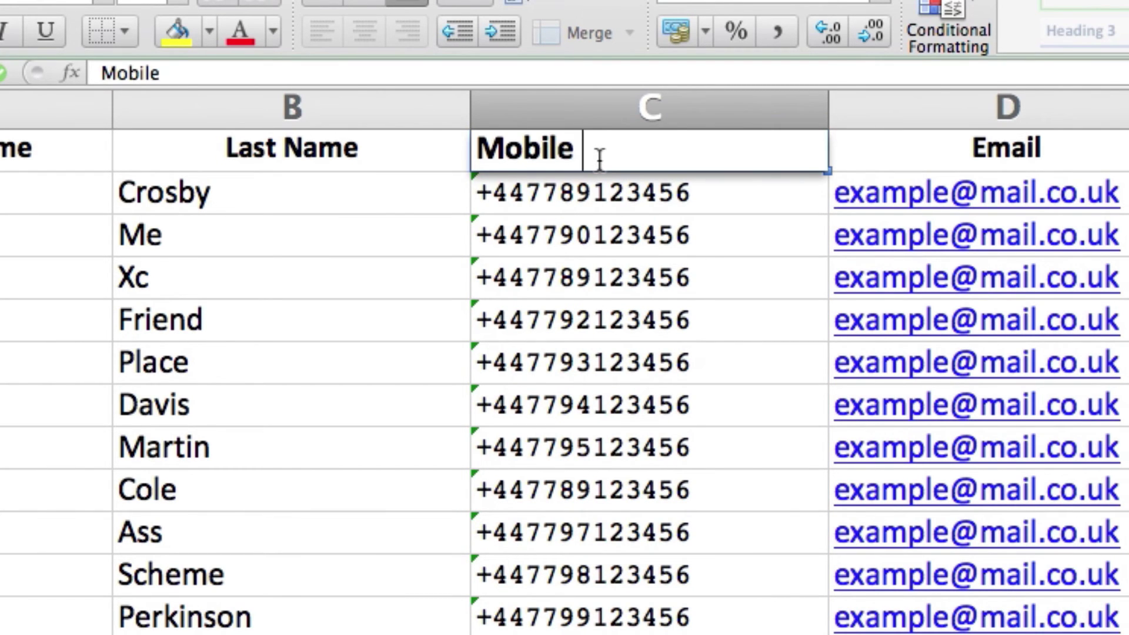
pyautogui.write('ne')
pyautogui.press('Return')
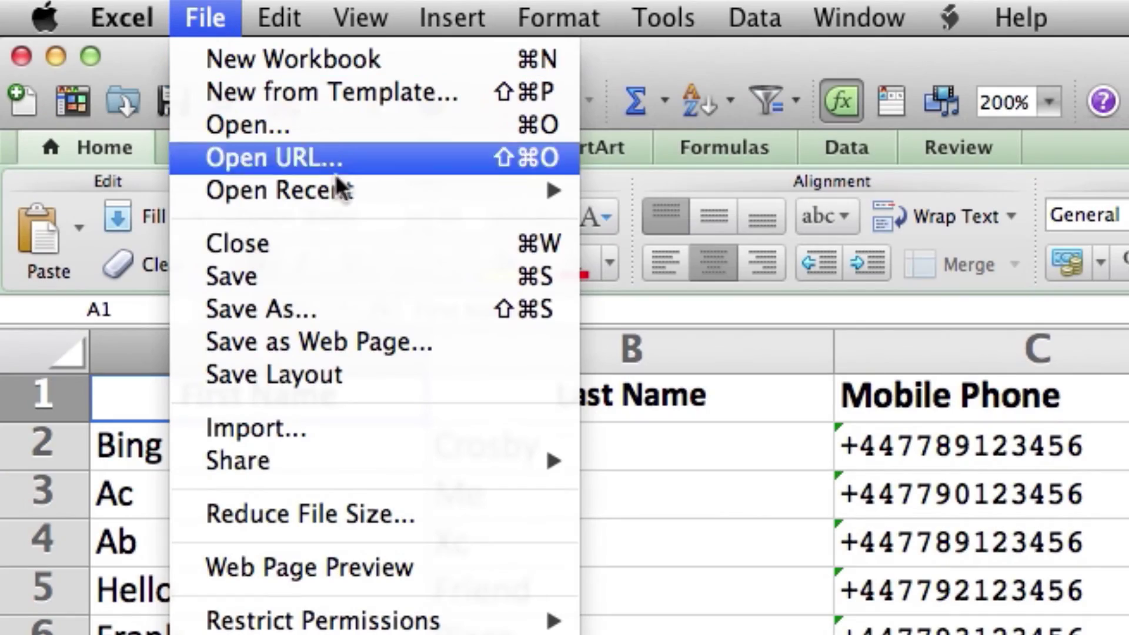
# Save the sheet as 'Video Tutorial Final' in Comma Separated Values (.csv) format
pyautogui.click(349, 303)
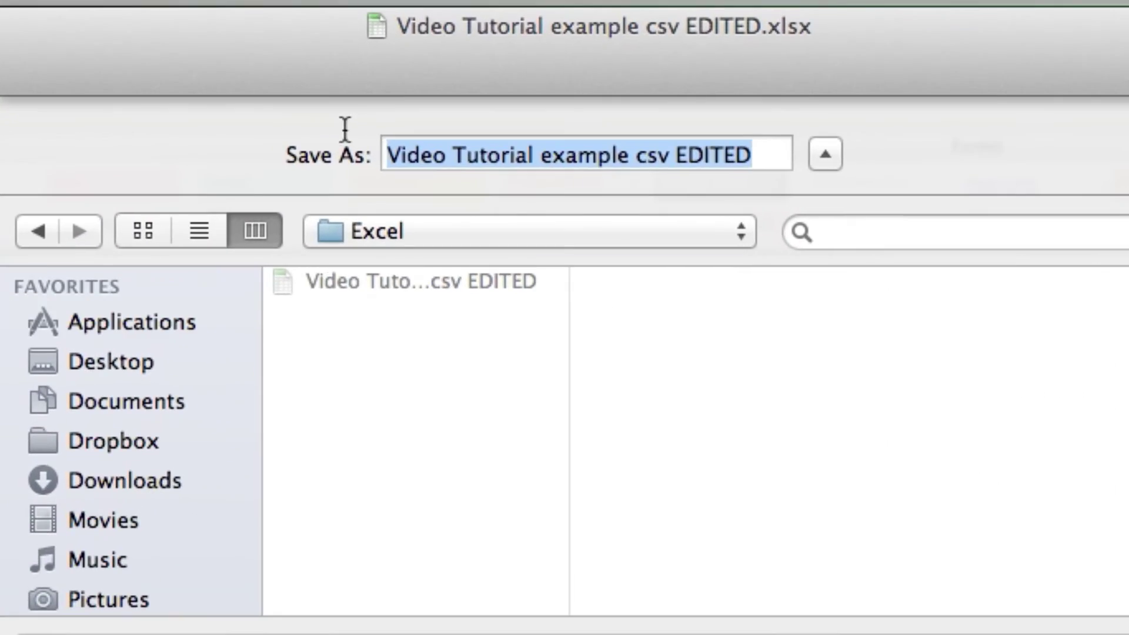
pyautogui.write('Vi')
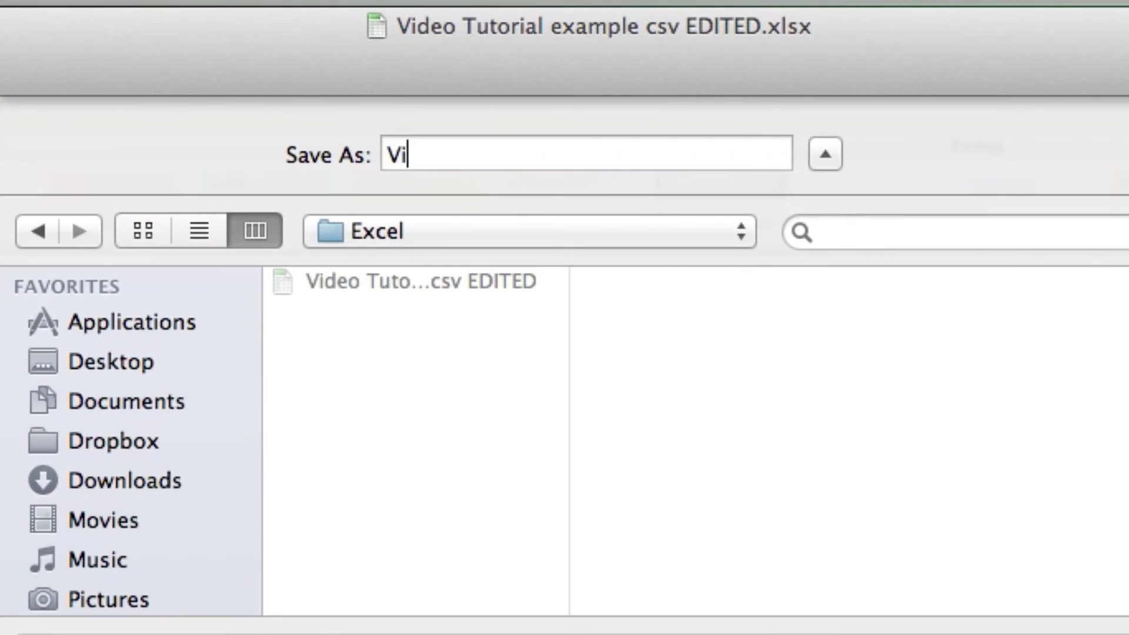
pyautogui.write('deo Tutor')
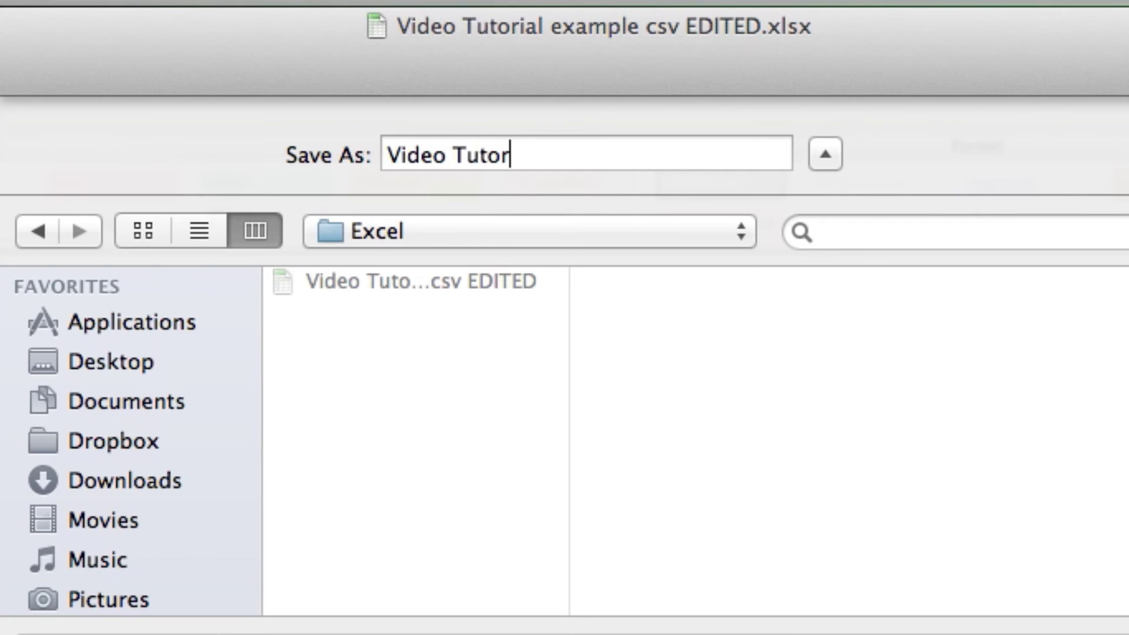
pyautogui.write('ial Final')
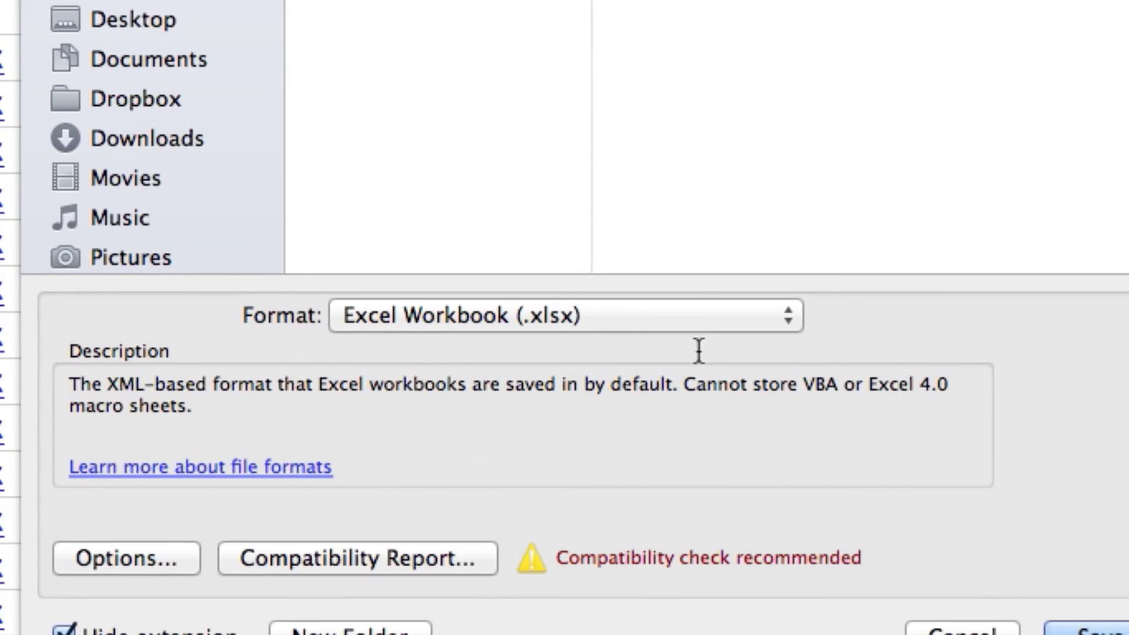
pyautogui.click(680, 309)
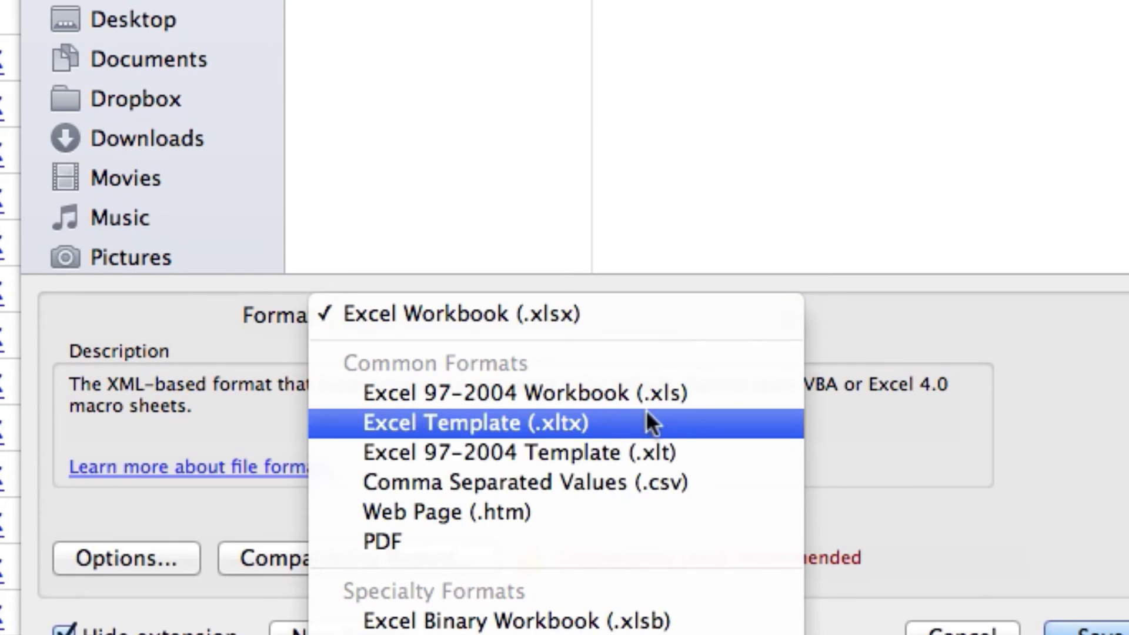
pyautogui.click(634, 478)
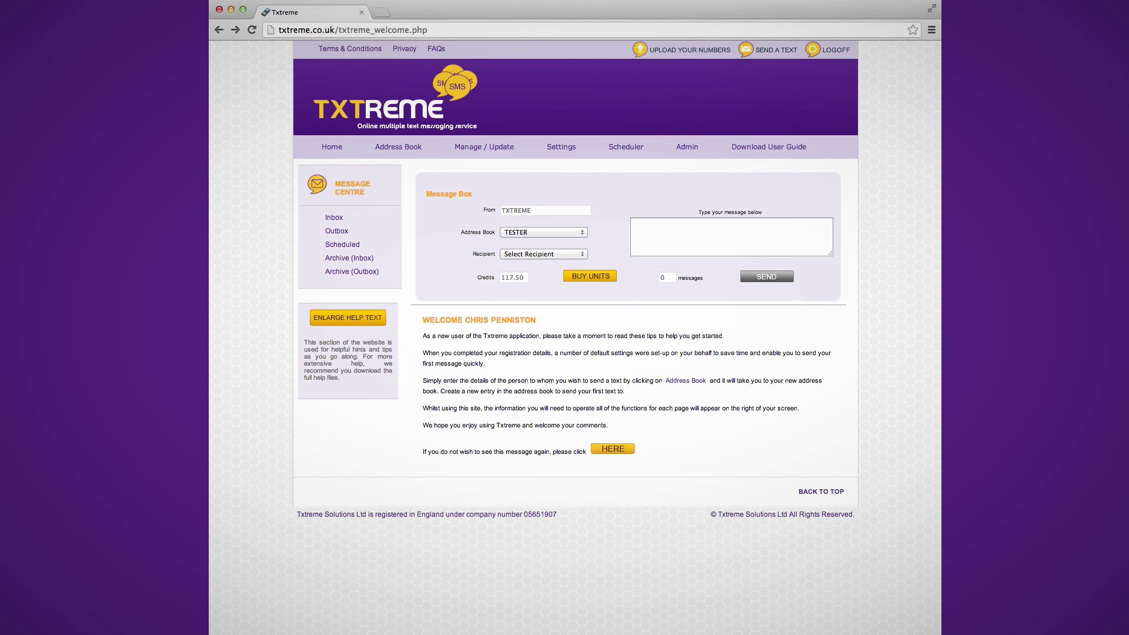
# Select Video Tutorial Final.csv on Txtreme's number upload page
pyautogui.click(664, 50)
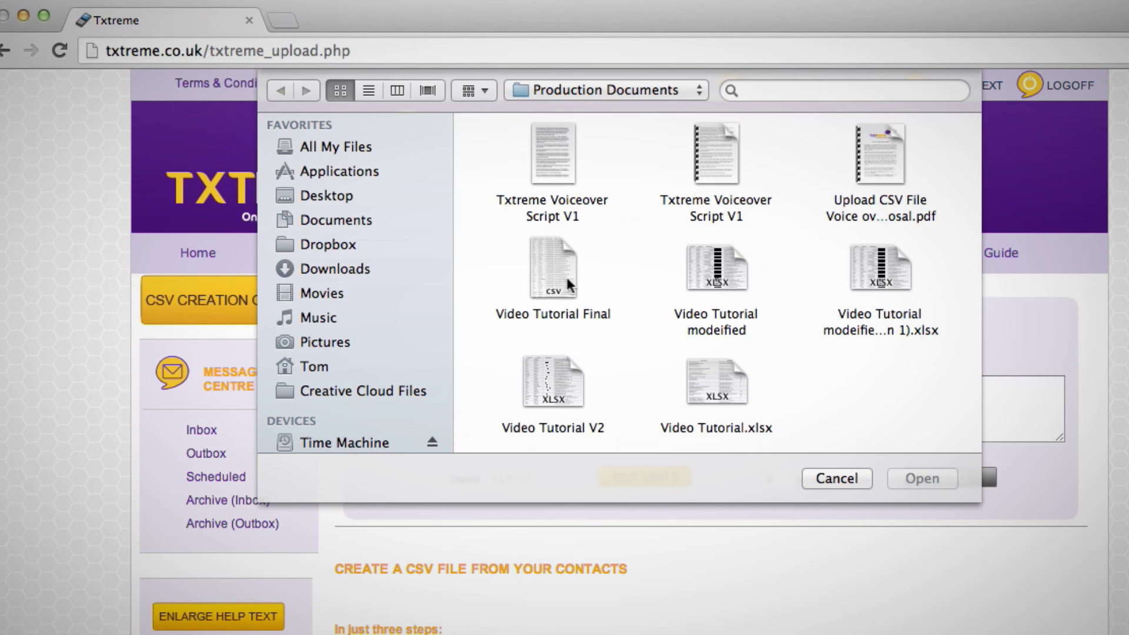
pyautogui.doubleClick(566, 273)
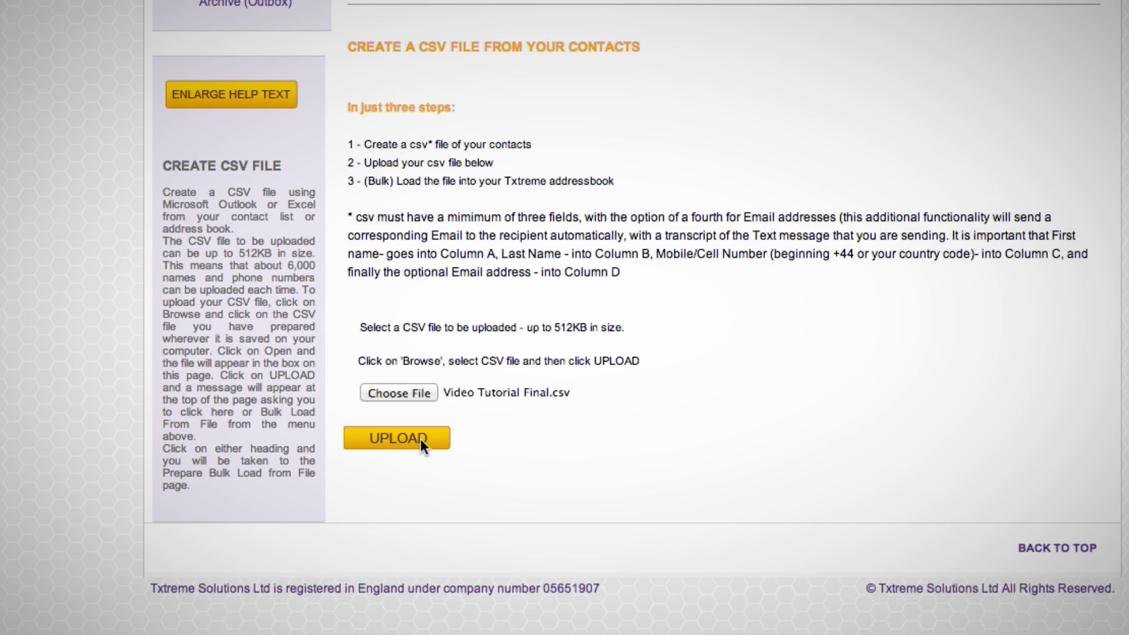
# Upload the chosen CSV and browse the contacts listed in the Address Book
pyautogui.click(398, 439)
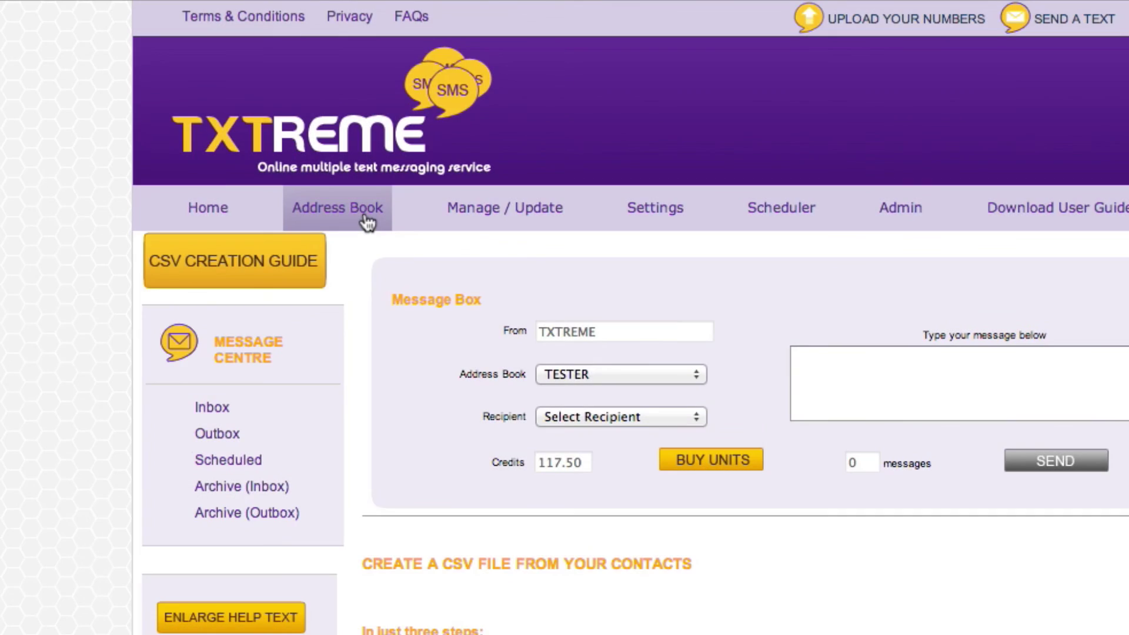
pyautogui.click(365, 217)
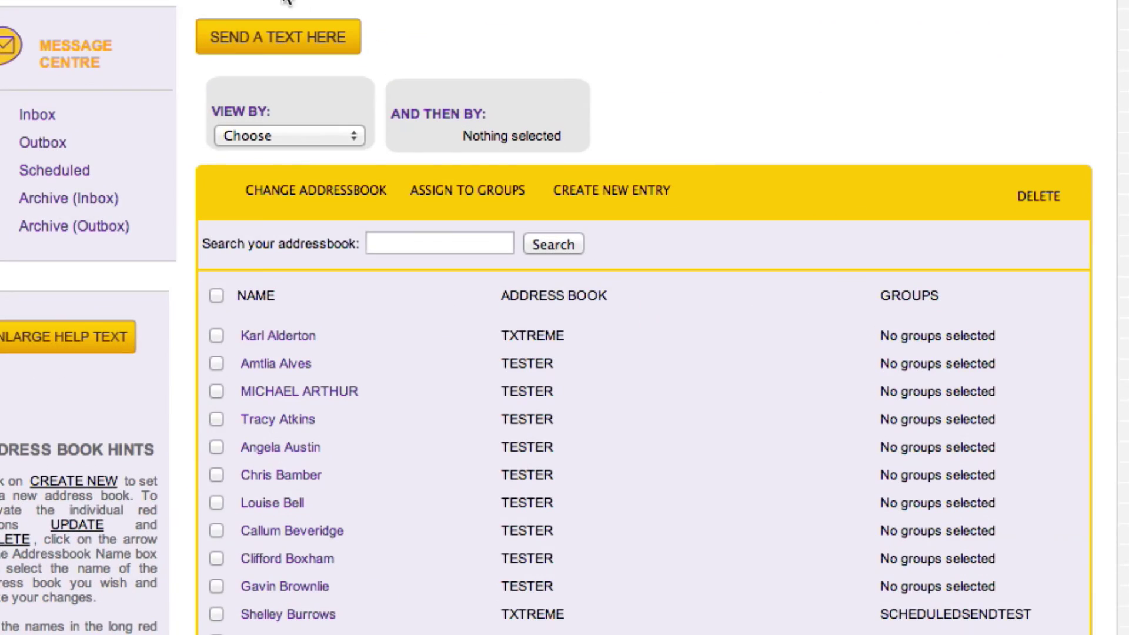
pyautogui.scroll(-10, 644, 353)
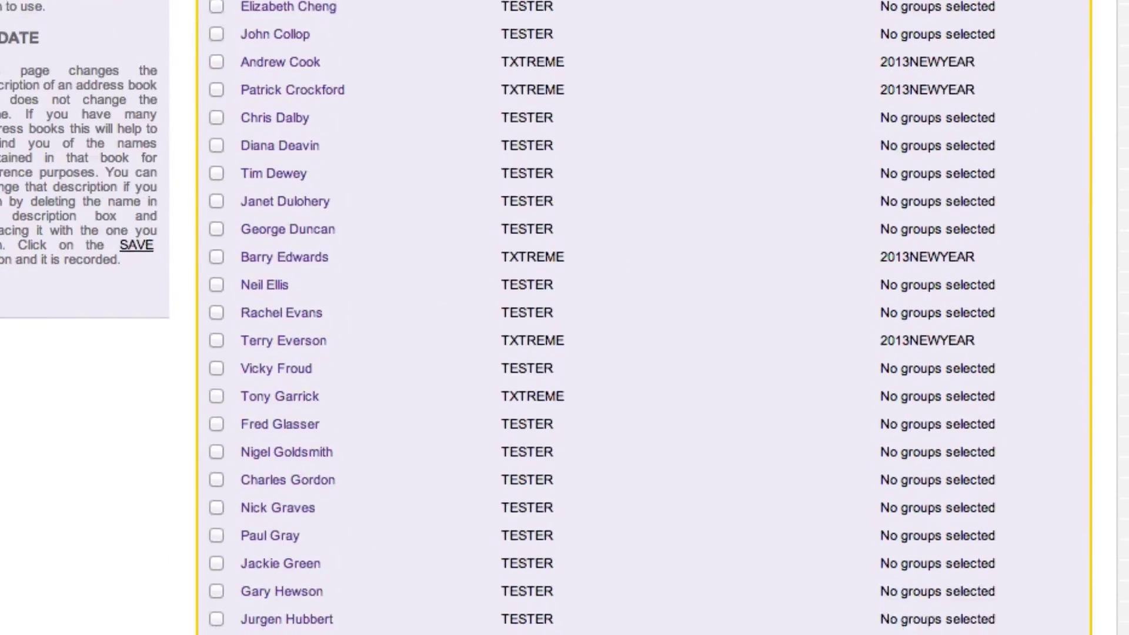
pyautogui.scroll(-15, 644, 353)
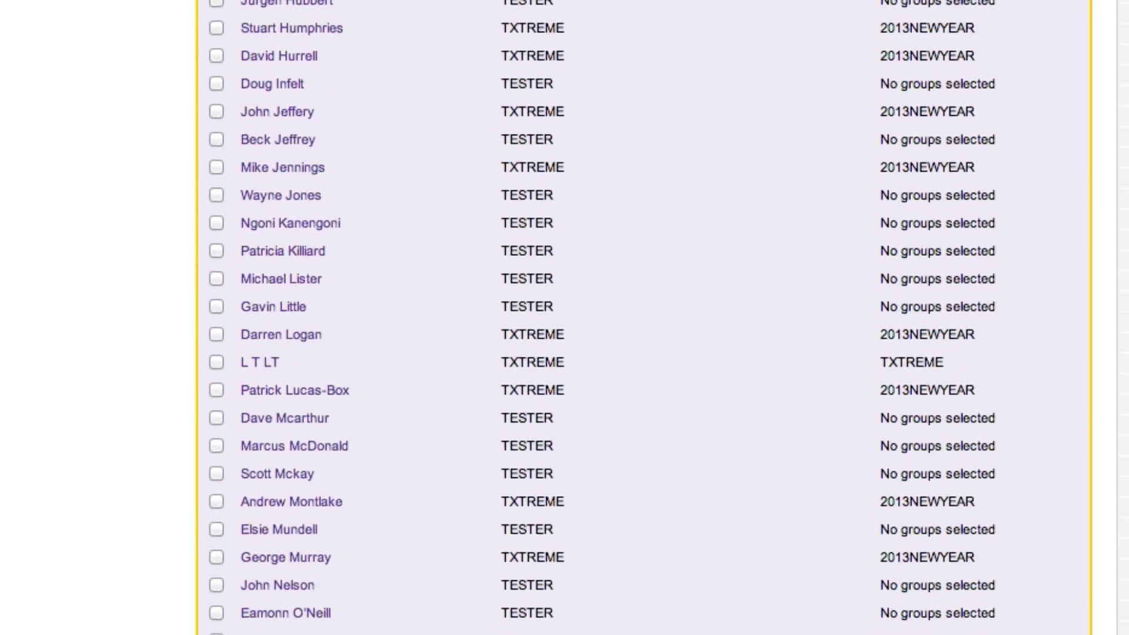